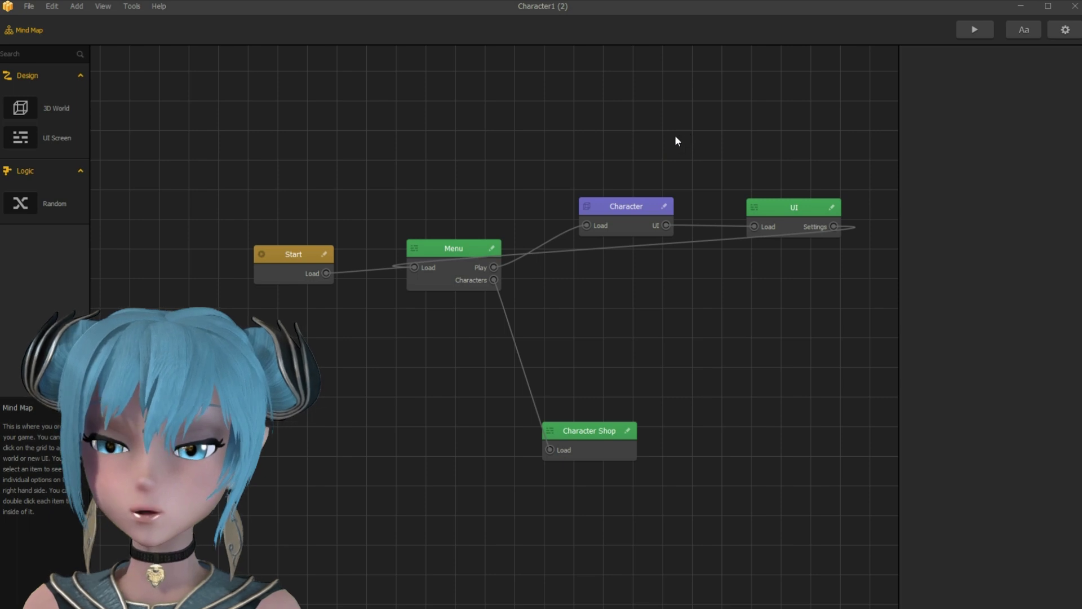
Step: Open the Menu screen and inspect the settings of its Play and Character buttons
{"action": "left_click", "coordinate": [458, 247]}
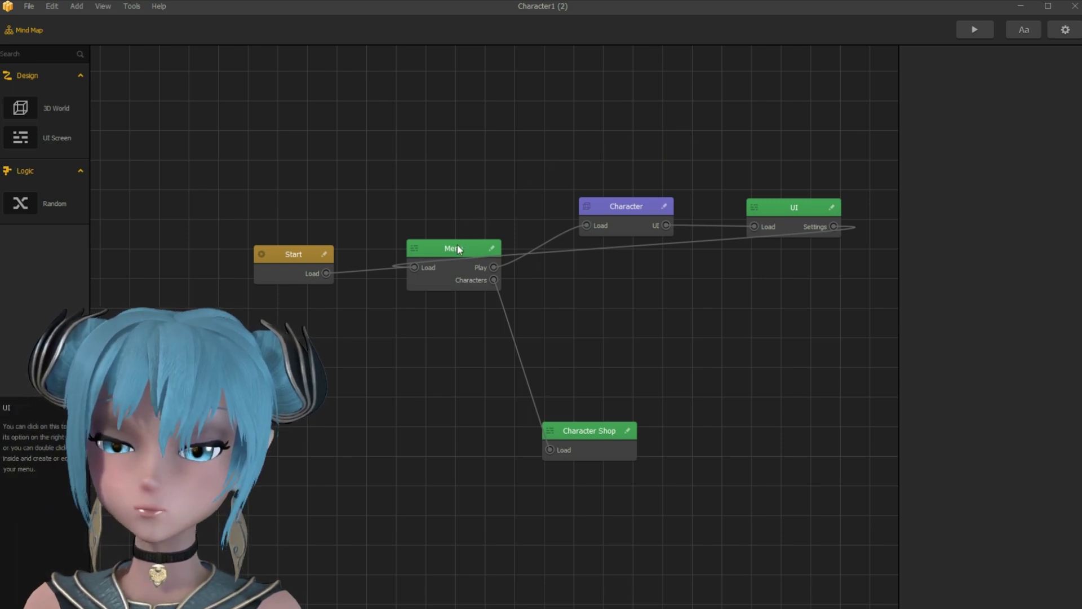
{"action": "double_click", "coordinate": [458, 248]}
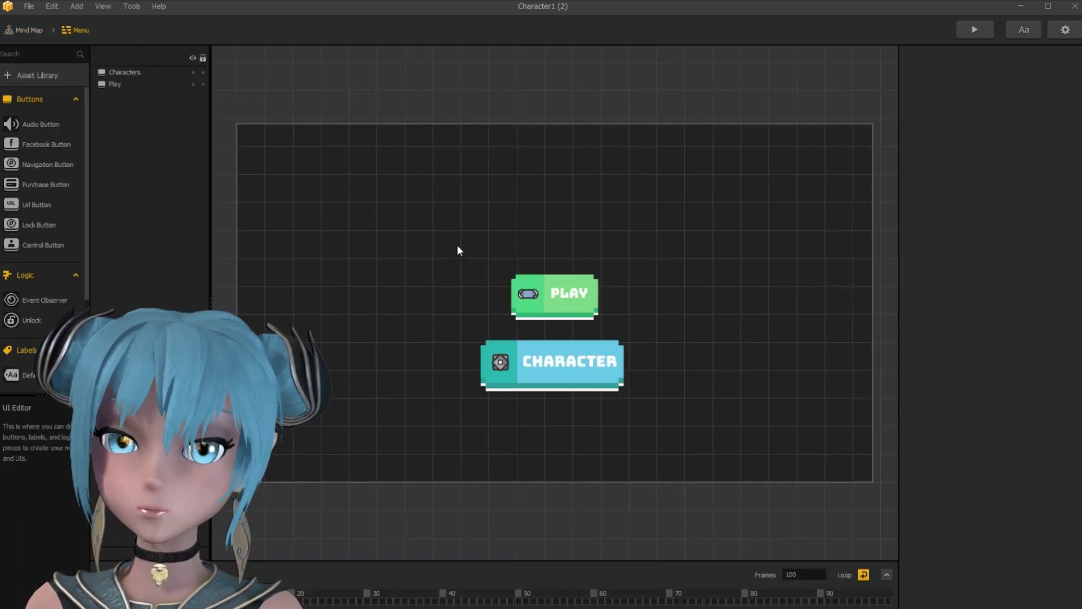
{"action": "left_click", "coordinate": [549, 297]}
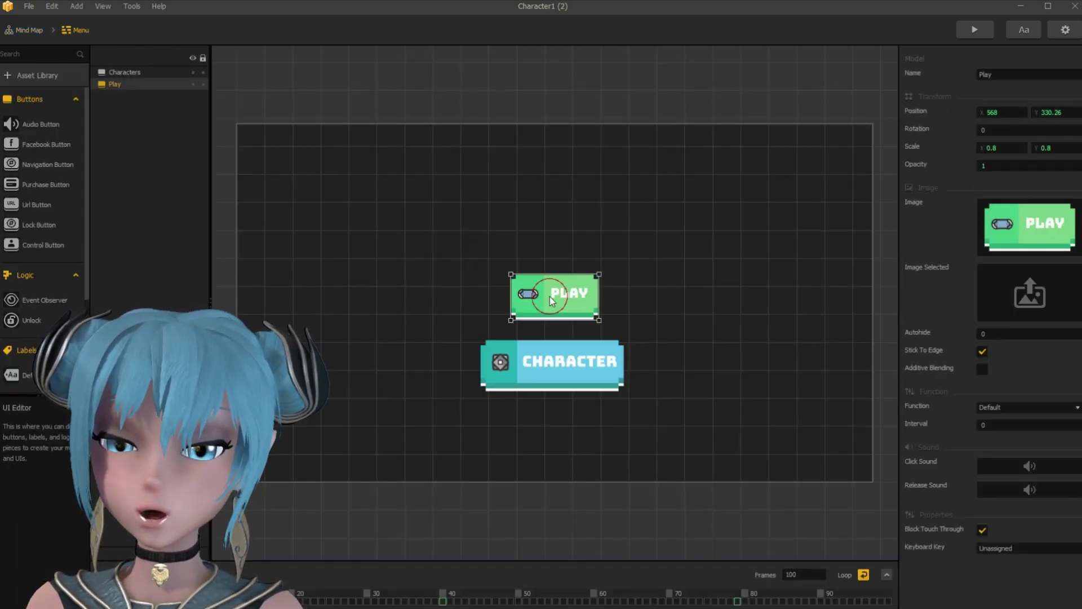
{"action": "left_click", "coordinate": [581, 375]}
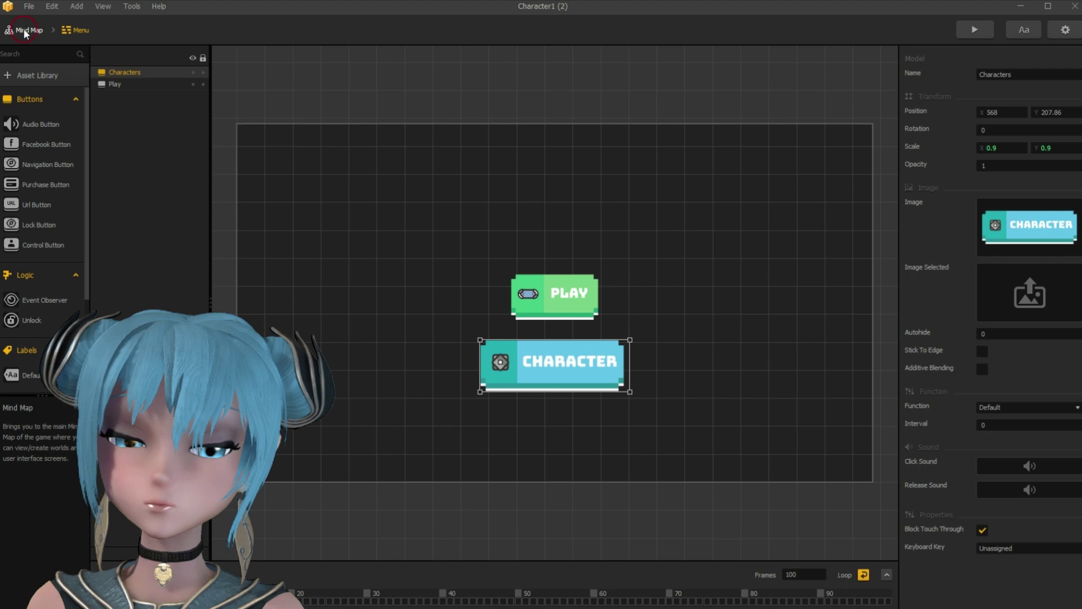
Step: In the Character Shop screen, export the Shop2 #1 object to the character shop folder as ch1
{"action": "left_click", "coordinate": [44, 29]}
{"action": "double_click", "coordinate": [575, 431]}
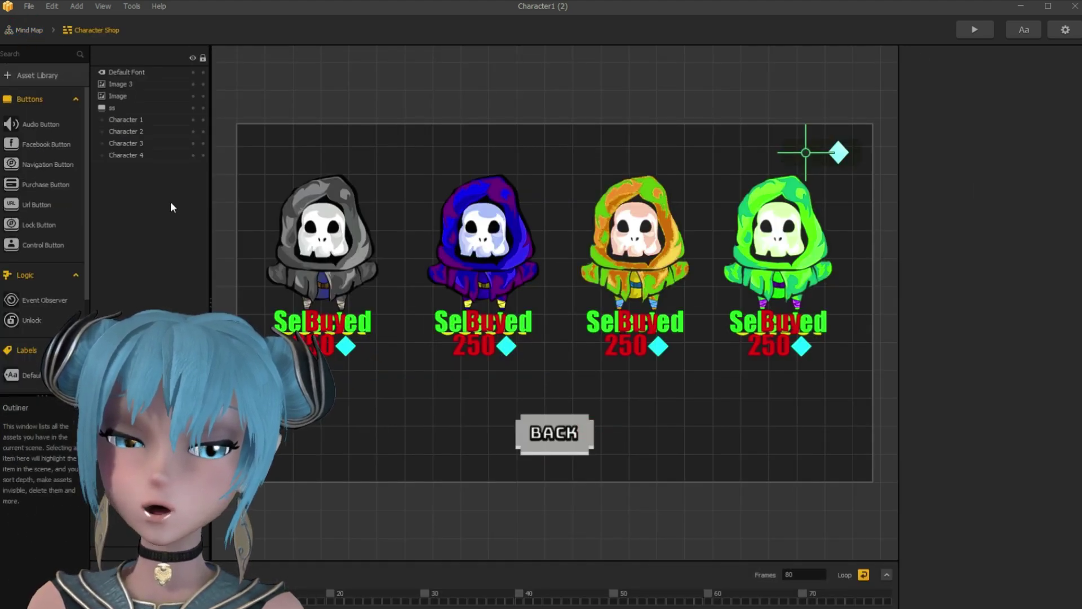
{"action": "left_click", "coordinate": [289, 226]}
{"action": "scroll", "coordinate": [85, 219], "scroll_direction": "down", "scroll_amount": 2}
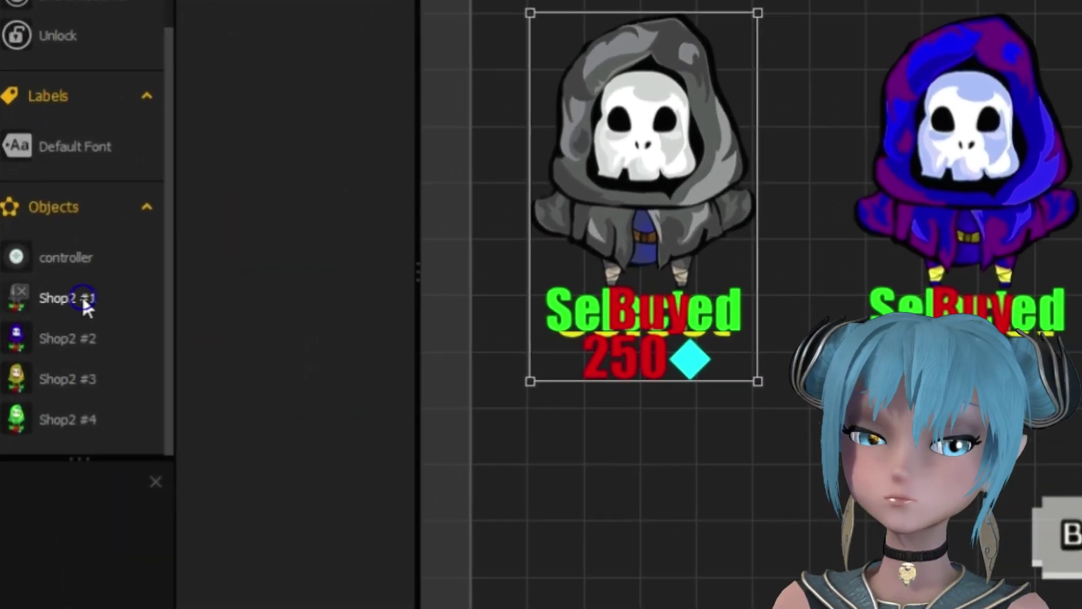
{"action": "right_click", "coordinate": [82, 295]}
{"action": "left_click", "coordinate": [105, 313]}
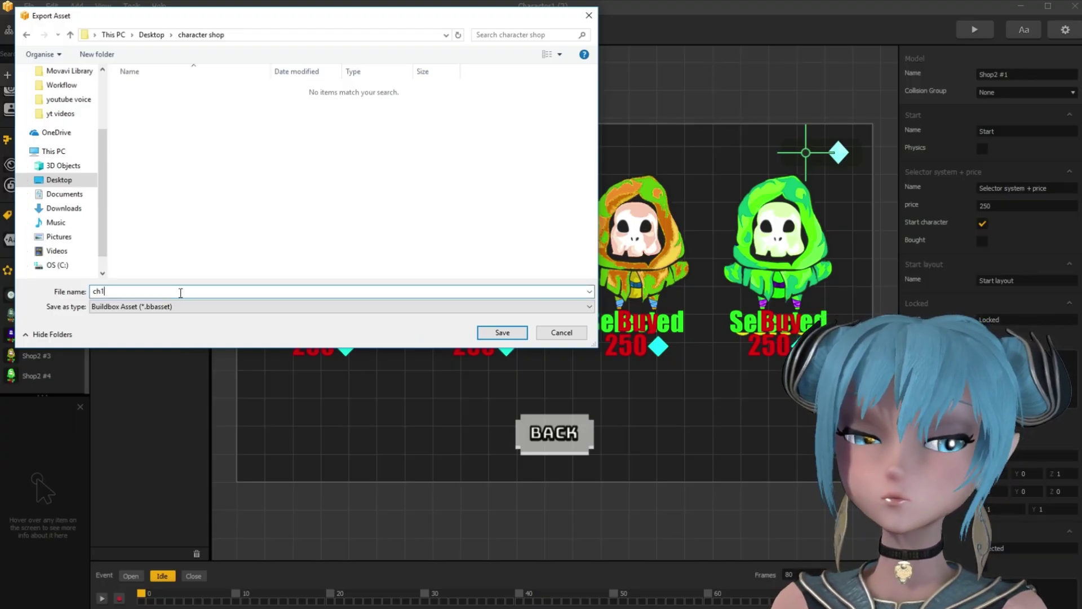
{"action": "left_click", "coordinate": [491, 333]}
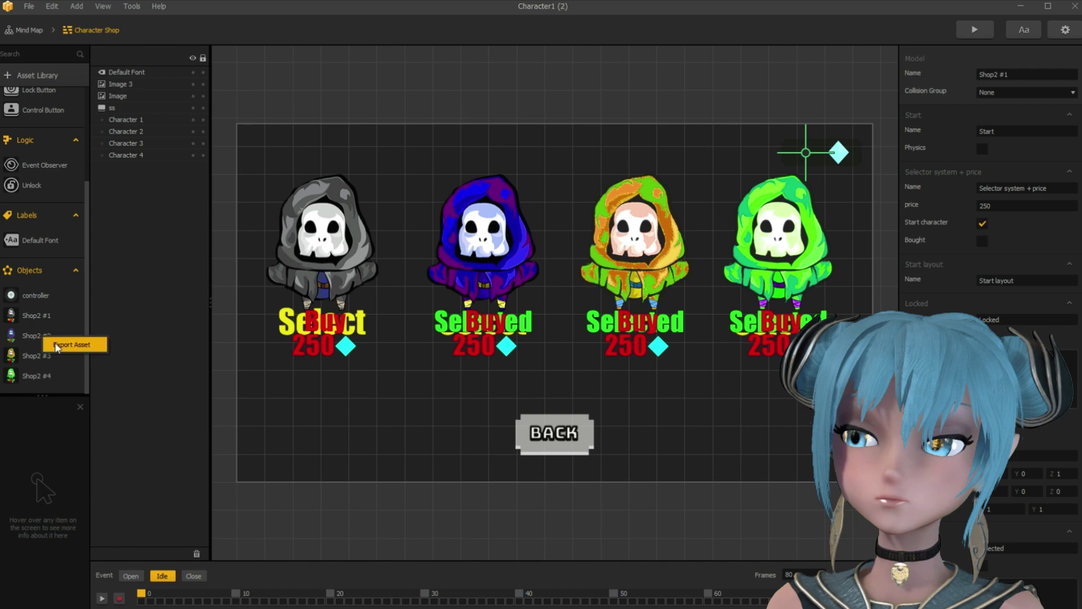
Step: Export the Shop2 #2 object to the character shop folder as ch2
{"action": "left_click", "coordinate": [62, 344]}
{"action": "left_click", "coordinate": [56, 96]}
{"action": "double_click", "coordinate": [283, 189]}
{"action": "key", "text": "Return"}
Step: Export the Shop2 #3 object to the character shop folder as ch3
{"action": "right_click", "coordinate": [37, 355]}
{"action": "left_click", "coordinate": [55, 359]}
{"action": "left_click", "coordinate": [56, 237]}
{"action": "double_click", "coordinate": [283, 189]}
{"action": "left_click", "coordinate": [150, 291]}
{"action": "type", "text": "sh3"}
{"action": "left_click", "coordinate": [491, 333]}
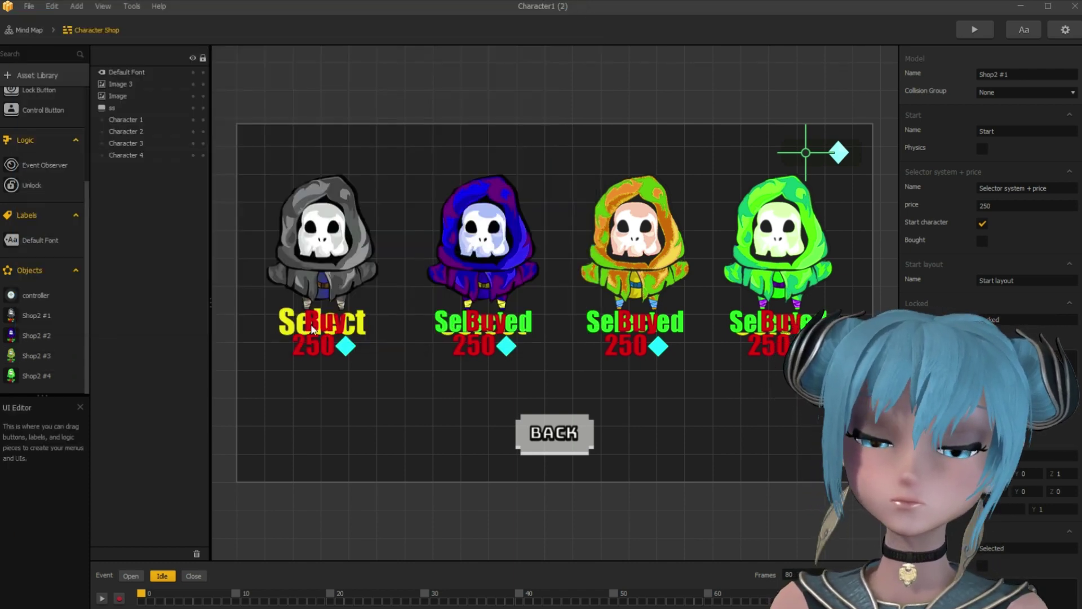
Step: Export the Shop2 #4 object to the character shop folder as ch4
{"action": "right_click", "coordinate": [51, 387]}
{"action": "left_click", "coordinate": [56, 393]}
{"action": "double_click", "coordinate": [283, 189]}
{"action": "type", "text": "ch4"}
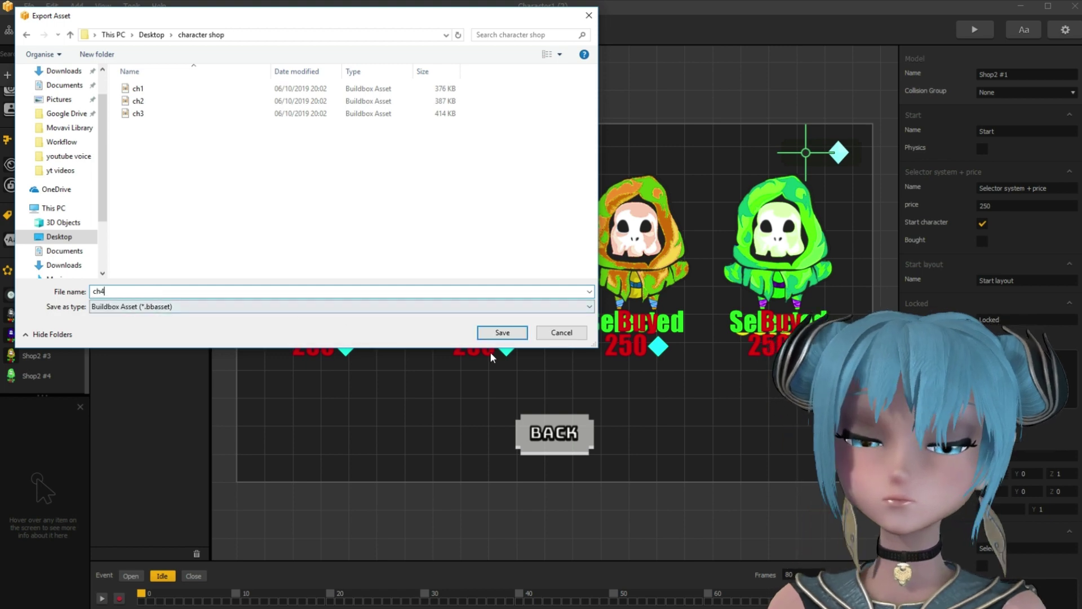
{"action": "left_click", "coordinate": [492, 333]}
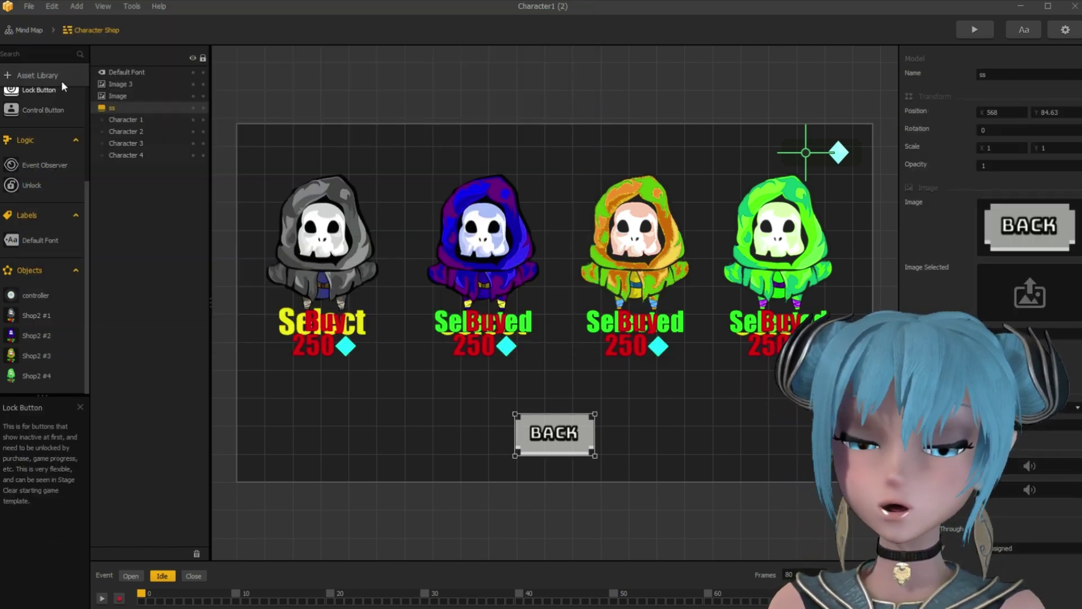
Step: Open the Actor's node map in the Character world and examine the Selector node's script
{"action": "left_click", "coordinate": [39, 33]}
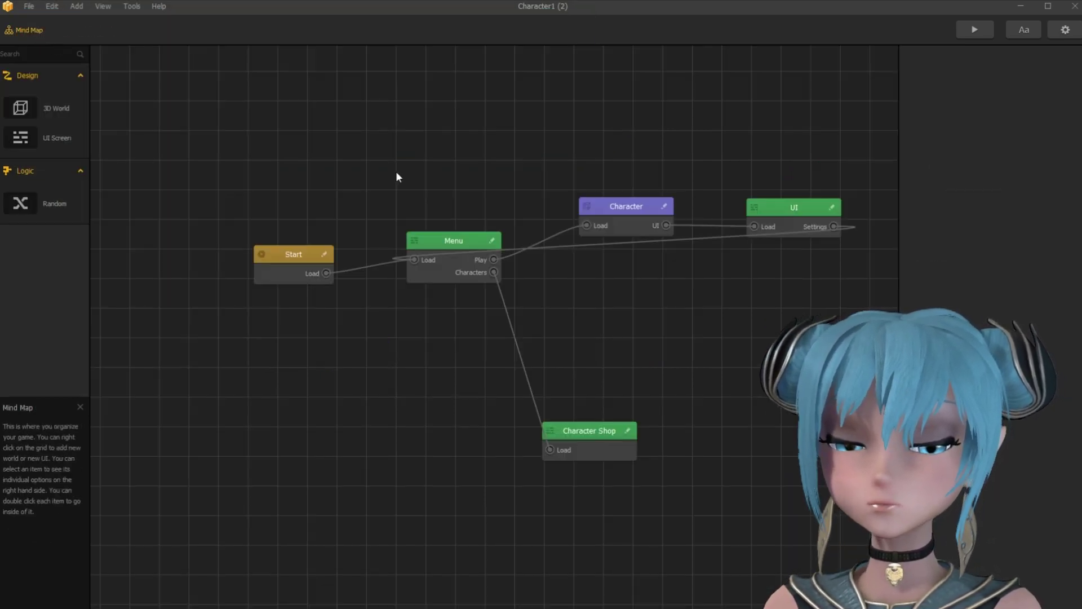
{"action": "double_click", "coordinate": [600, 216]}
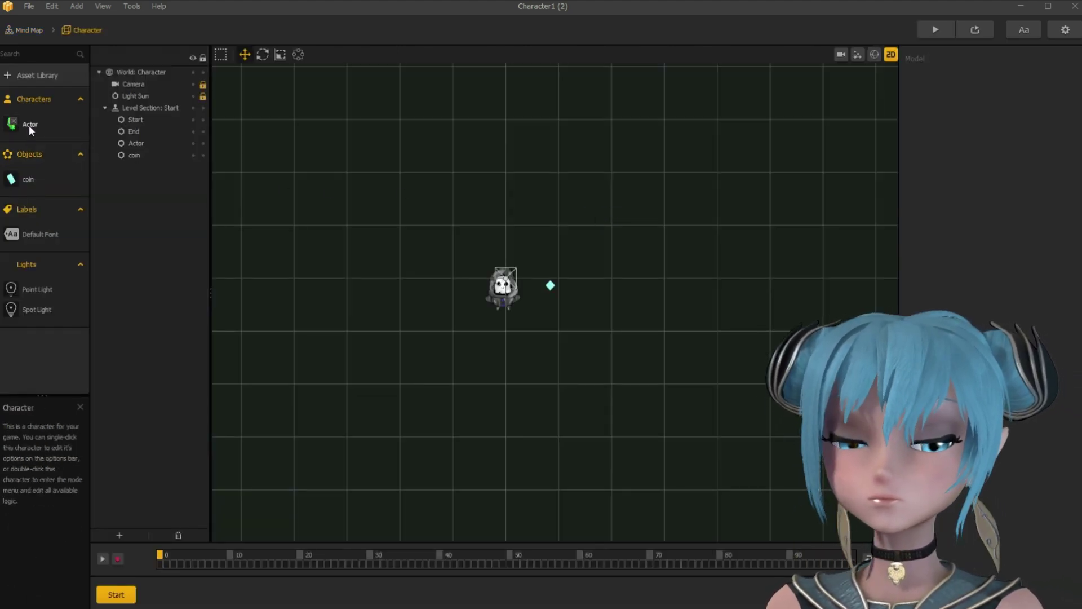
{"action": "double_click", "coordinate": [30, 124]}
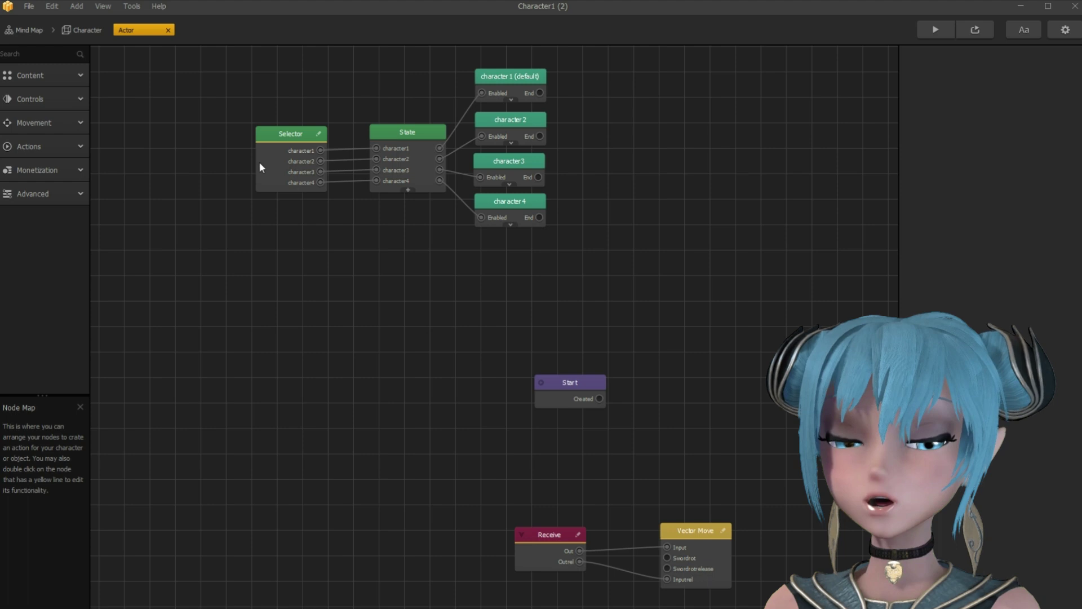
{"action": "double_click", "coordinate": [297, 137]}
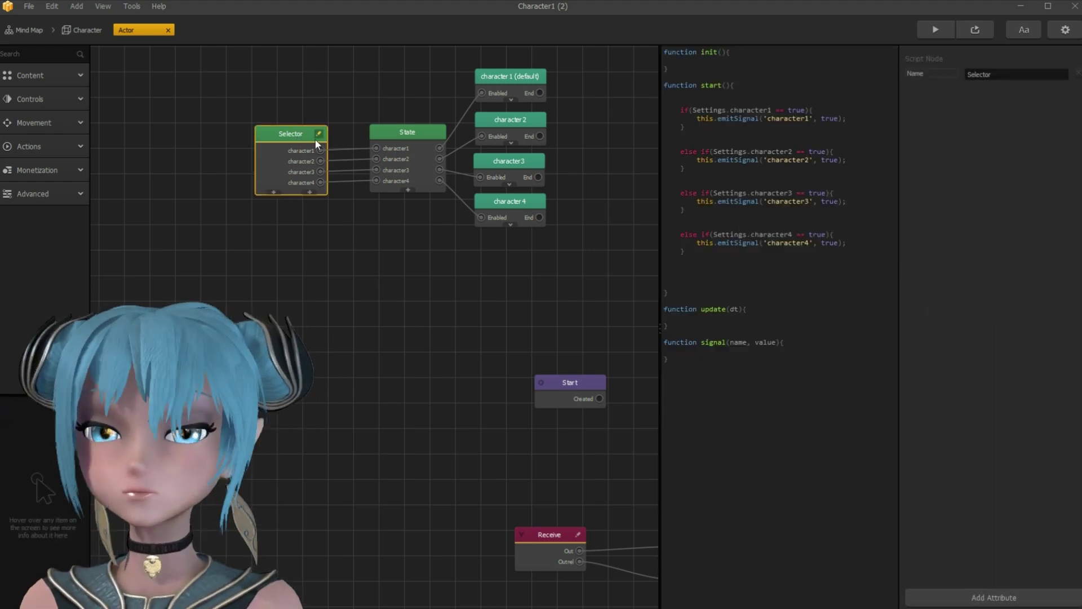
Step: Inspect the animations assigned to the Actor's character1, character2, character3 and character4 nodes
{"action": "left_click", "coordinate": [505, 83]}
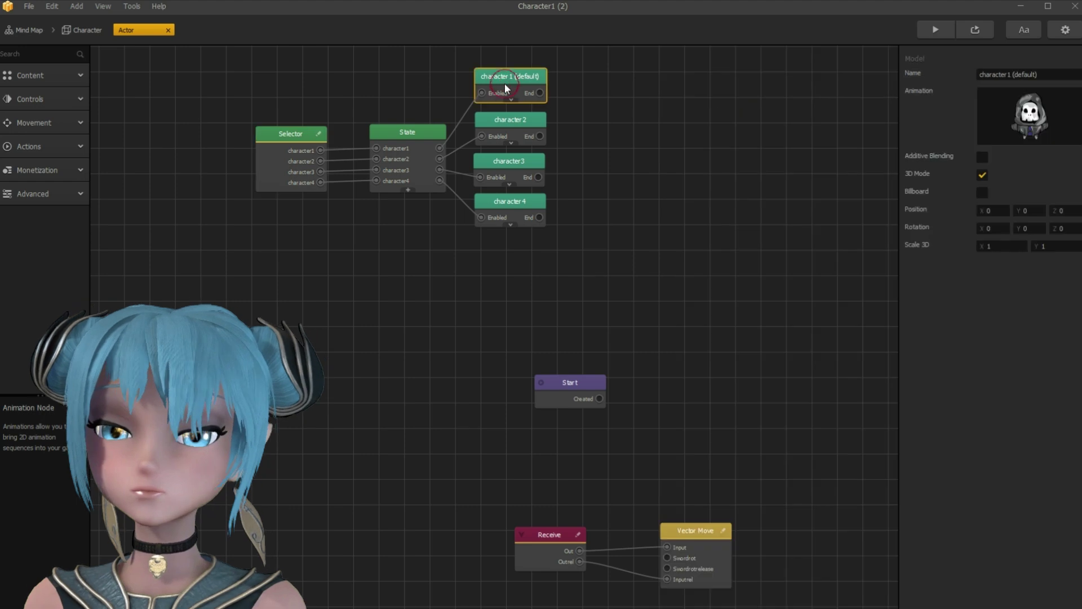
{"action": "left_click", "coordinate": [509, 127]}
{"action": "left_click", "coordinate": [507, 168]}
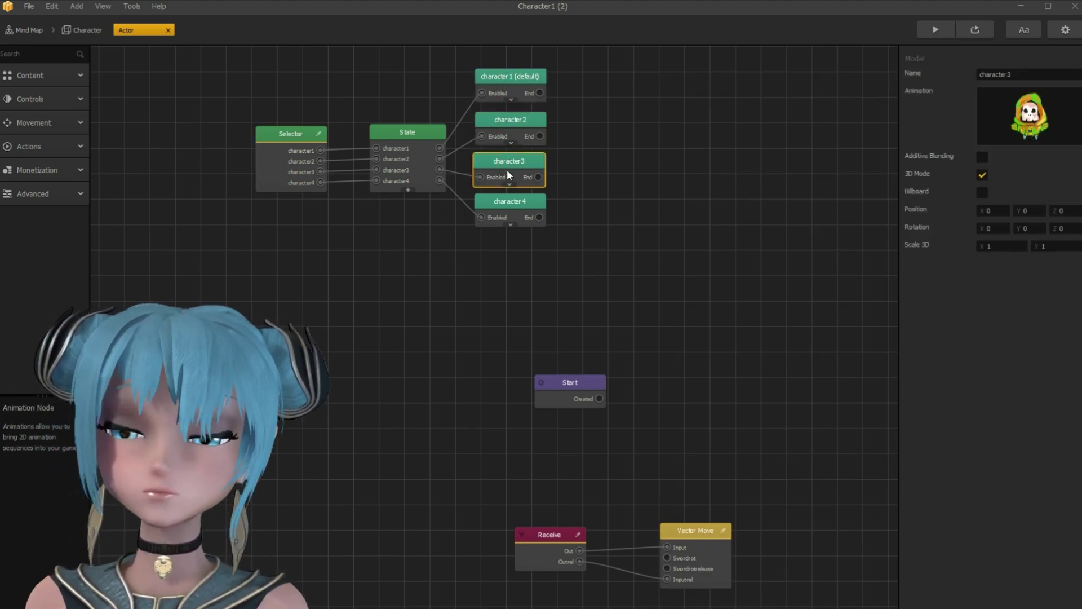
{"action": "left_click", "coordinate": [505, 199]}
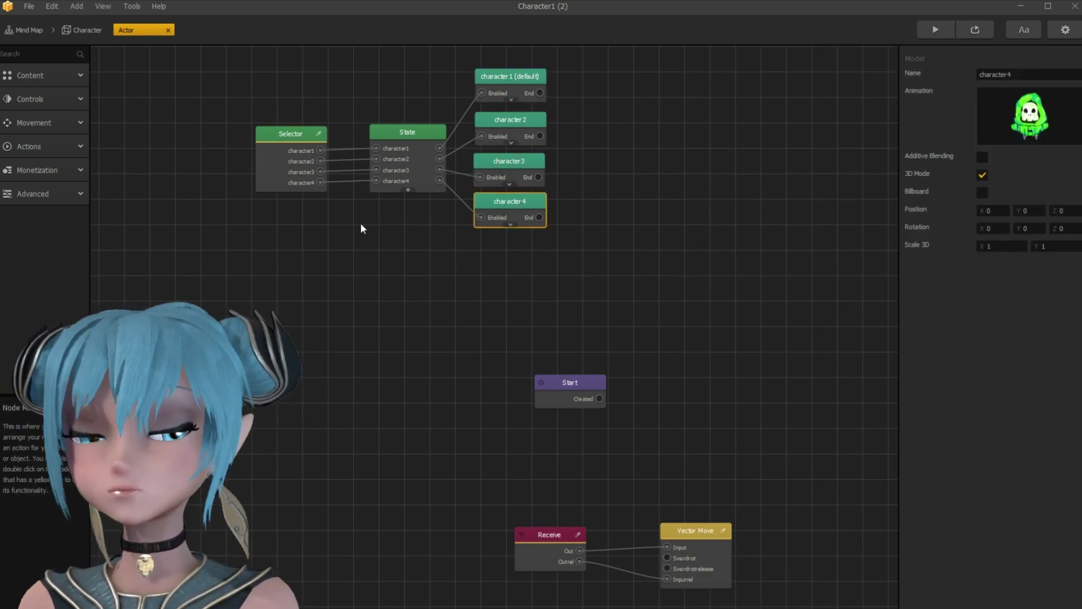
{"action": "left_click", "coordinate": [332, 223]}
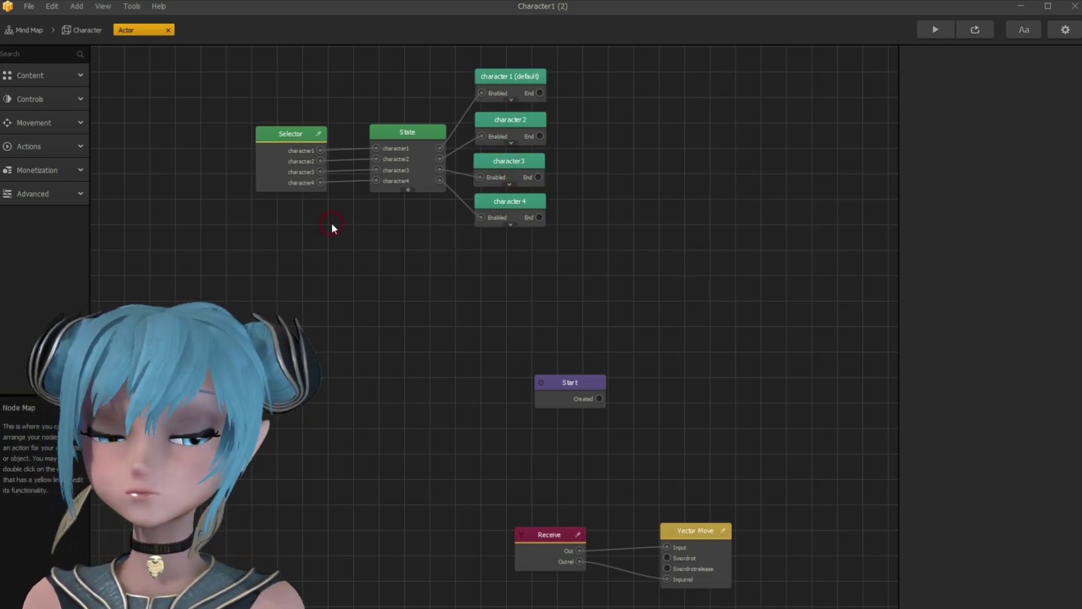
Step: Leave the Actor's node map and export the Actor asset to the character shop folder as char_ass
{"action": "left_click", "coordinate": [139, 31]}
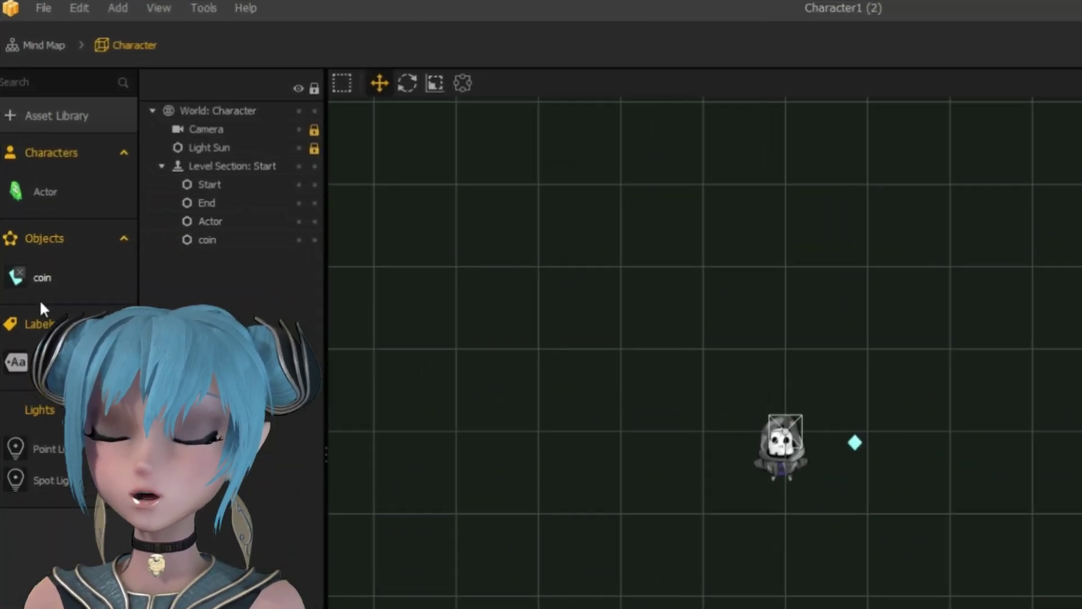
{"action": "right_click", "coordinate": [56, 189]}
{"action": "left_click", "coordinate": [72, 202]}
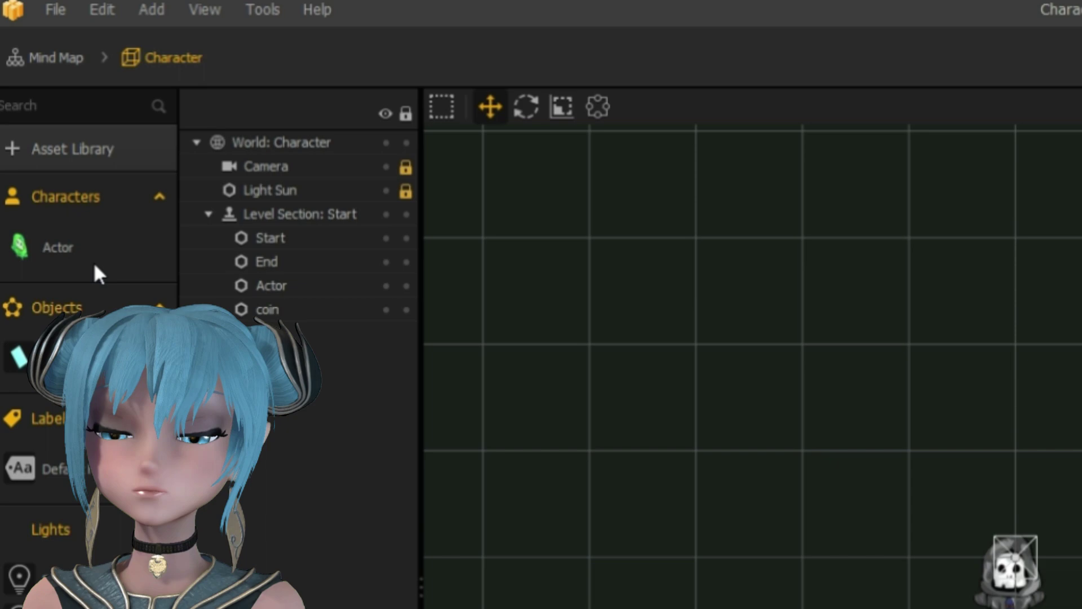
{"action": "left_click", "coordinate": [183, 291]}
{"action": "type", "text": "cha"}
{"action": "type", "text": "r_seet"}
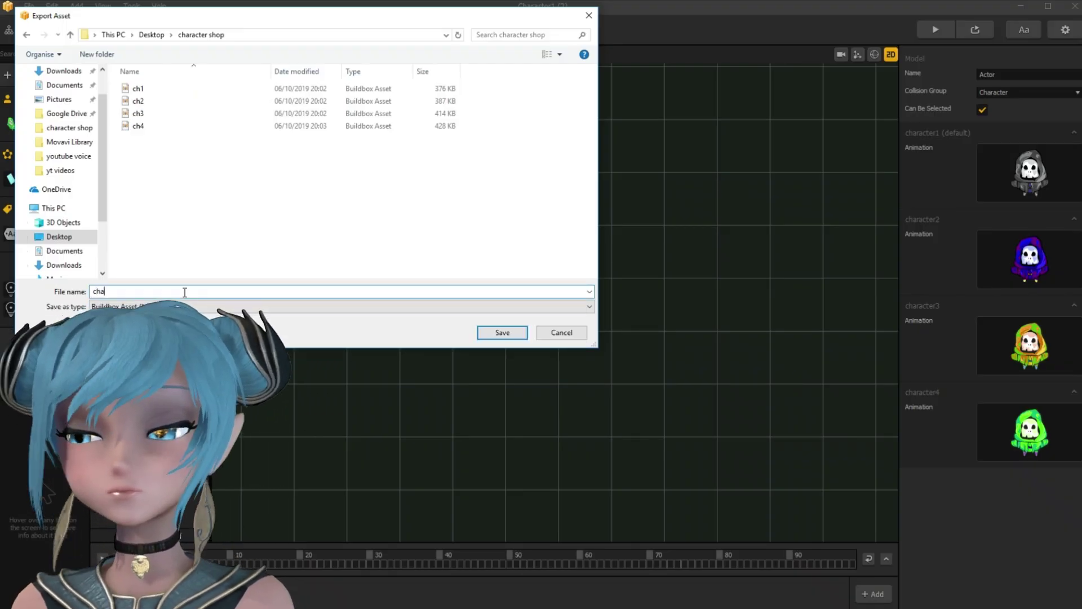
{"action": "key", "text": "BackSpace"}
{"action": "key", "text": "BackSpace"}
{"action": "key", "text": "BackSpace"}
{"action": "key", "text": "BackSpace"}
{"action": "type", "text": "ass"}
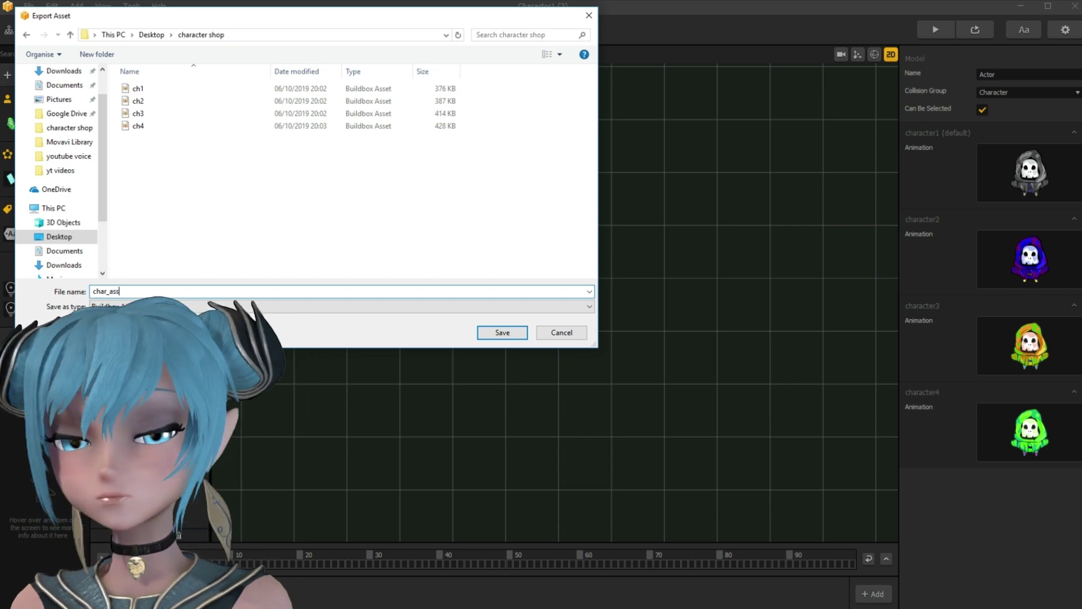
{"action": "key", "text": "Return"}
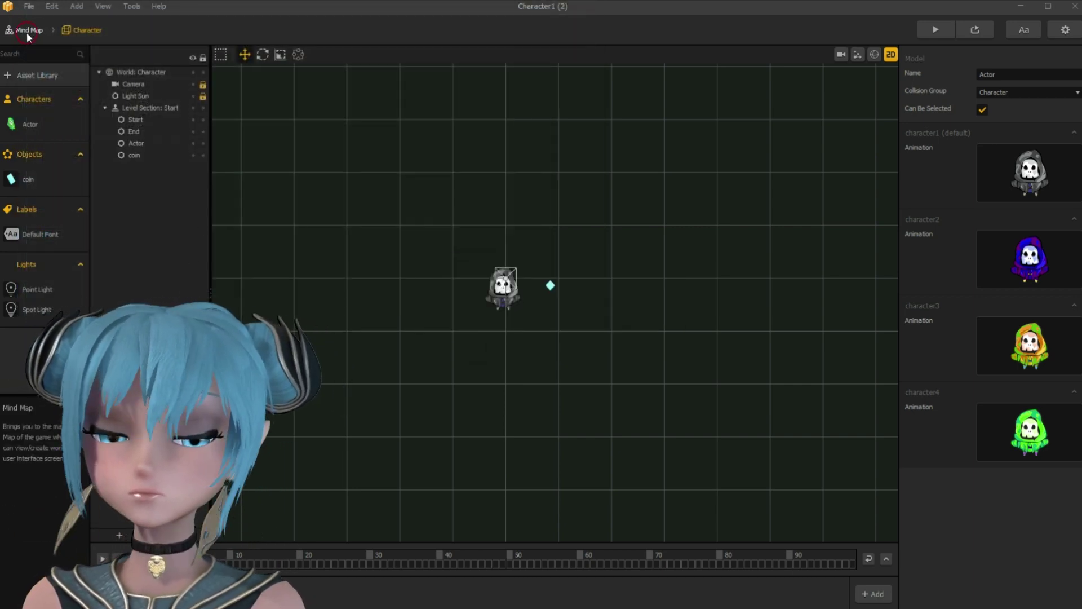
Step: Create a new game from the Progression template
{"action": "left_click", "coordinate": [26, 32]}
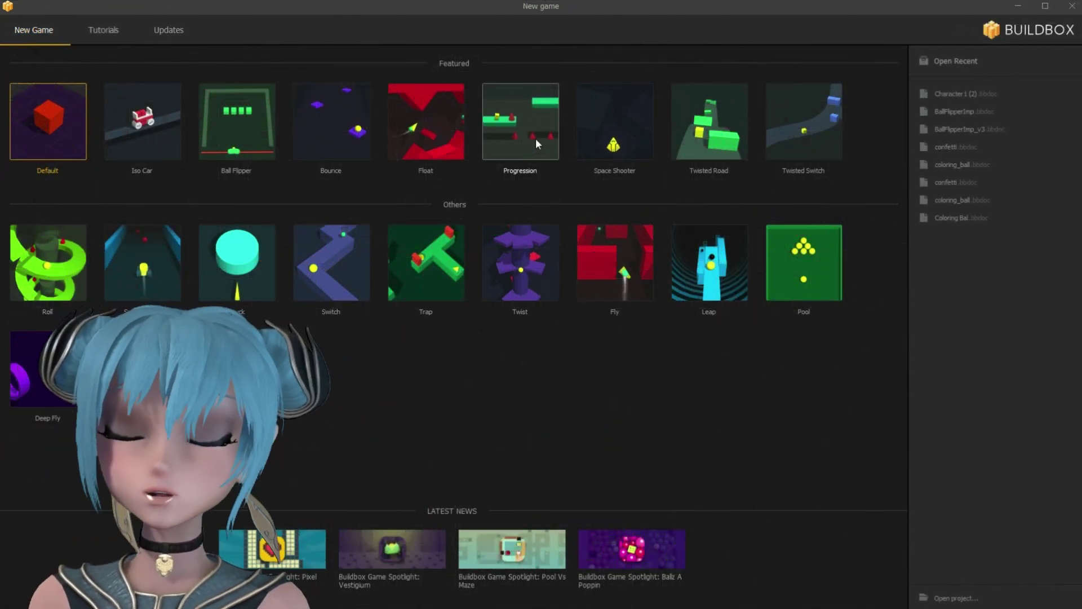
{"action": "left_click", "coordinate": [536, 139]}
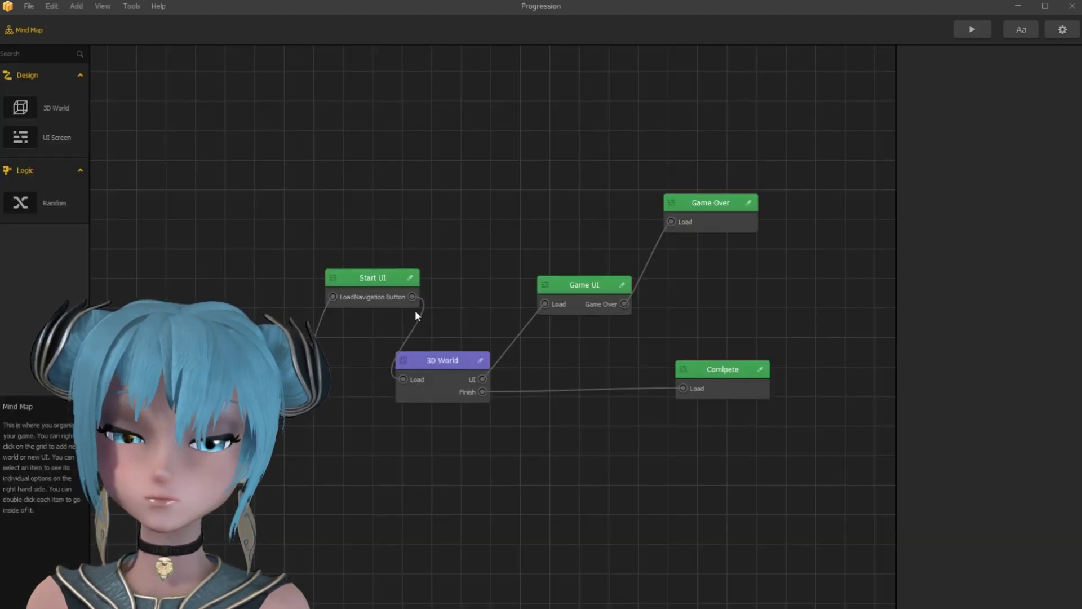
Step: Add a navigation button and a Default Font label reading "Character shop" between the title and the play button of the Start UI screen
{"action": "double_click", "coordinate": [383, 278]}
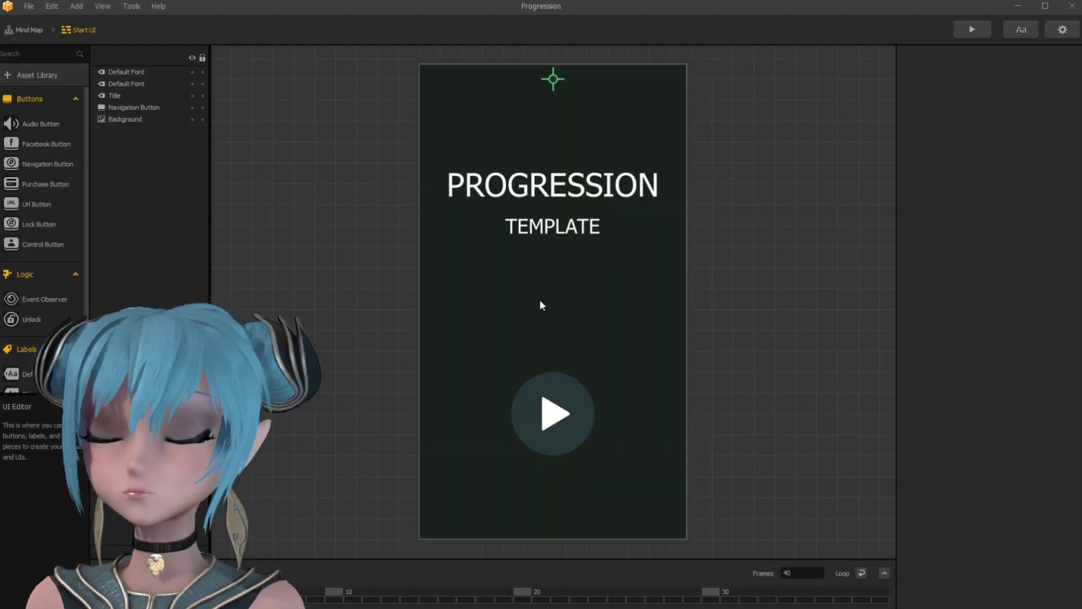
{"action": "left_click_drag", "start_coordinate": [55, 169], "coordinate": [663, 337]}
{"action": "scroll", "coordinate": [47, 333], "scroll_direction": "down", "scroll_amount": 1}
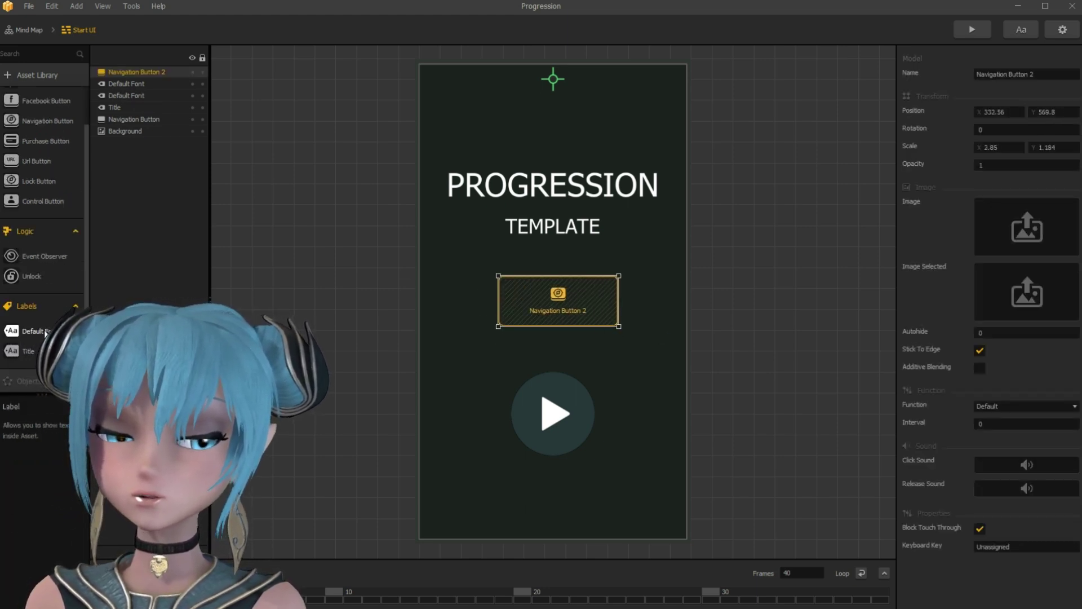
{"action": "left_click_drag", "start_coordinate": [526, 303], "coordinate": [527, 304]}
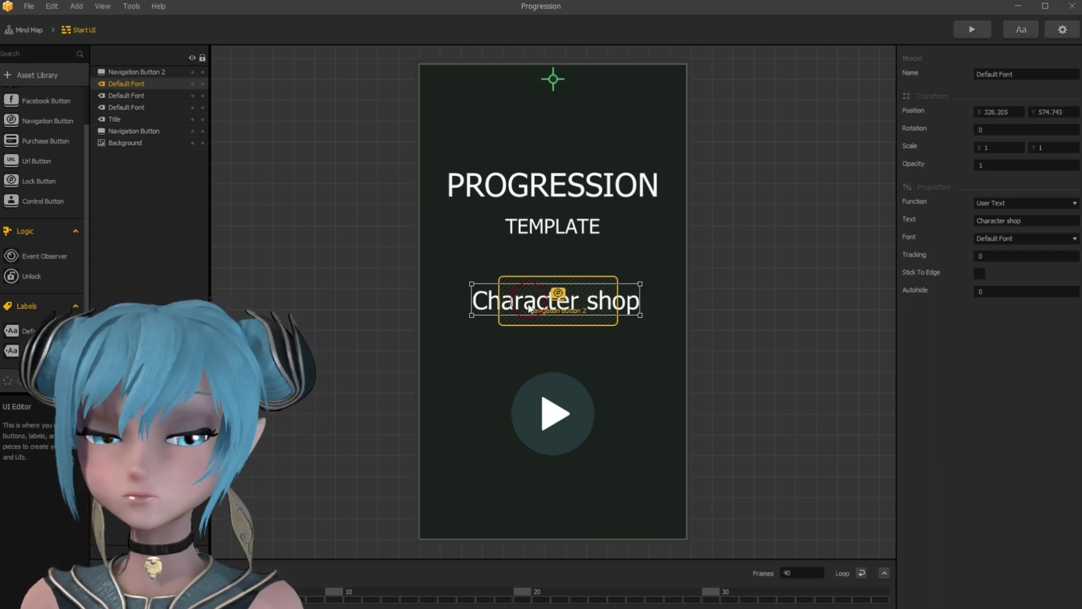
Step: Widen the new navigation button to enclose the label, name it "char shop" and return to the mind map
{"action": "left_click", "coordinate": [499, 325]}
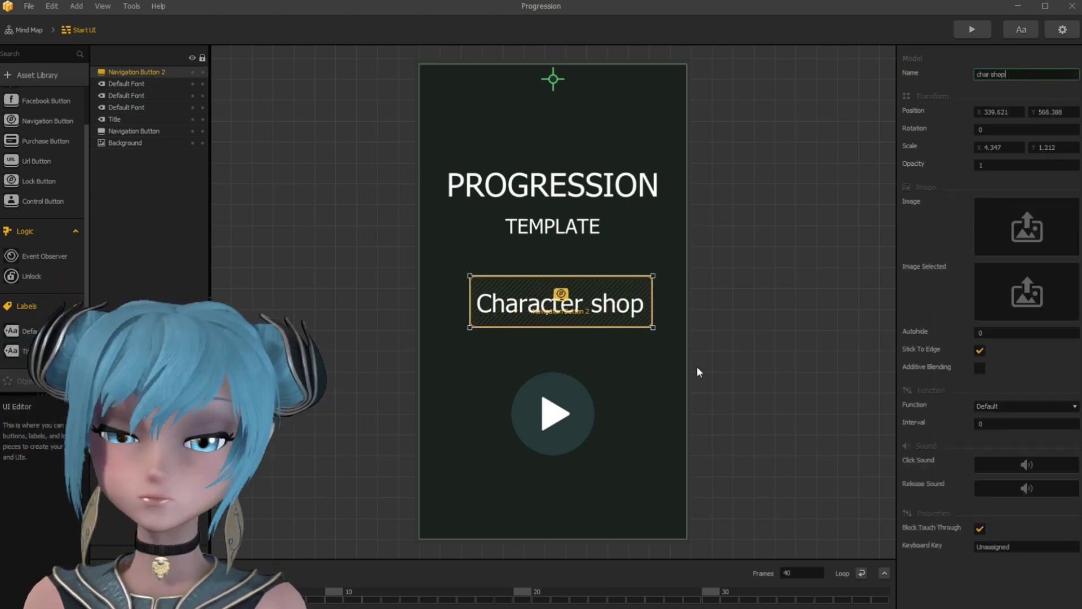
{"action": "left_click", "coordinate": [655, 315]}
{"action": "left_click", "coordinate": [25, 30]}
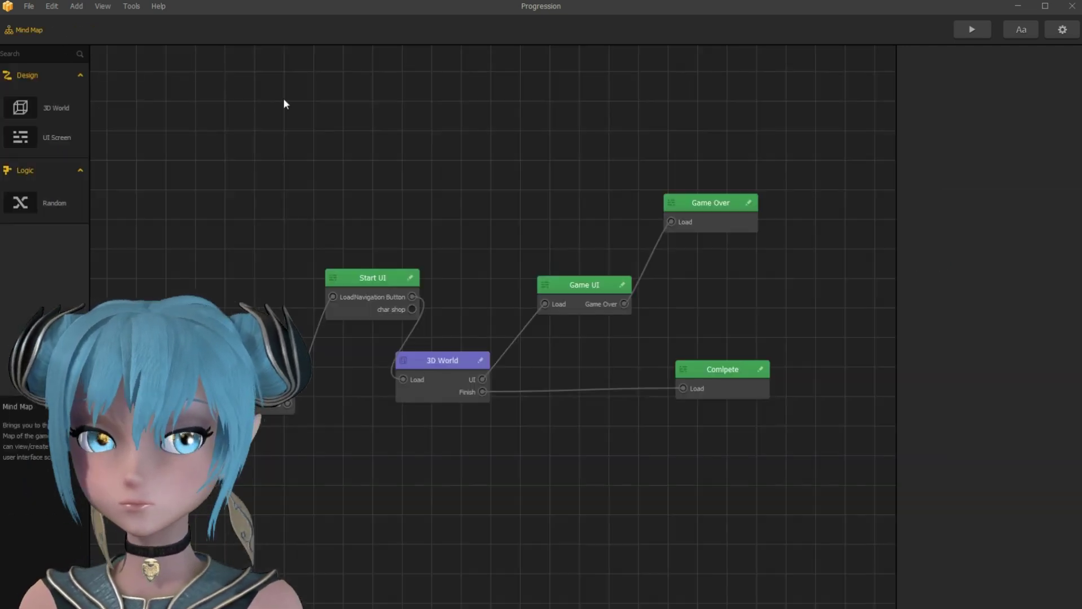
Step: Add a navigation button named Menu with a "Menu" label over it to the Game Over screen, and return to the mind map
{"action": "double_click", "coordinate": [703, 208]}
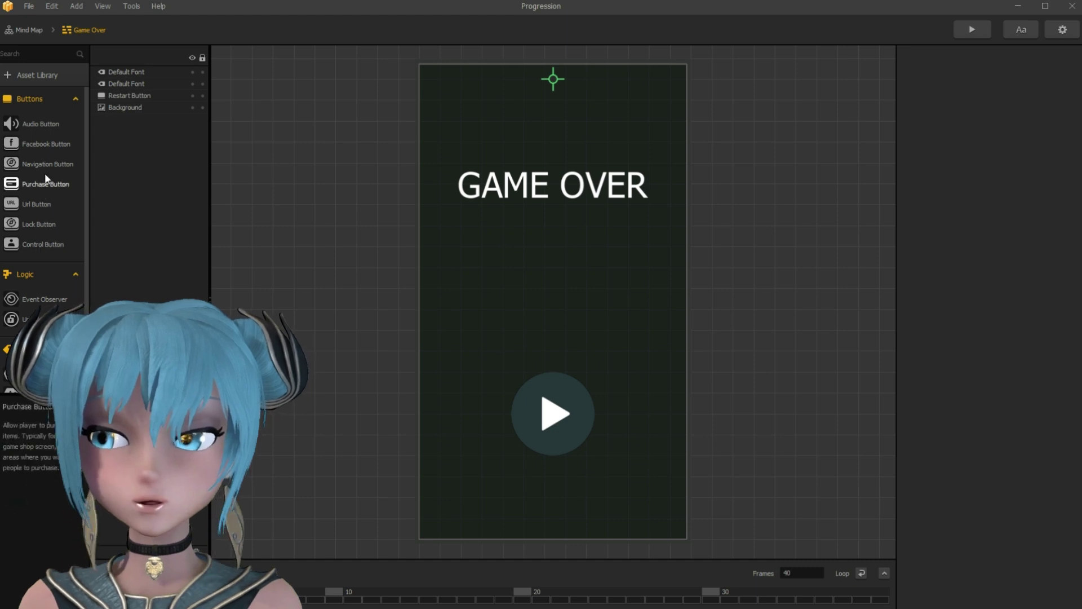
{"action": "left_click_drag", "start_coordinate": [45, 166], "coordinate": [540, 307]}
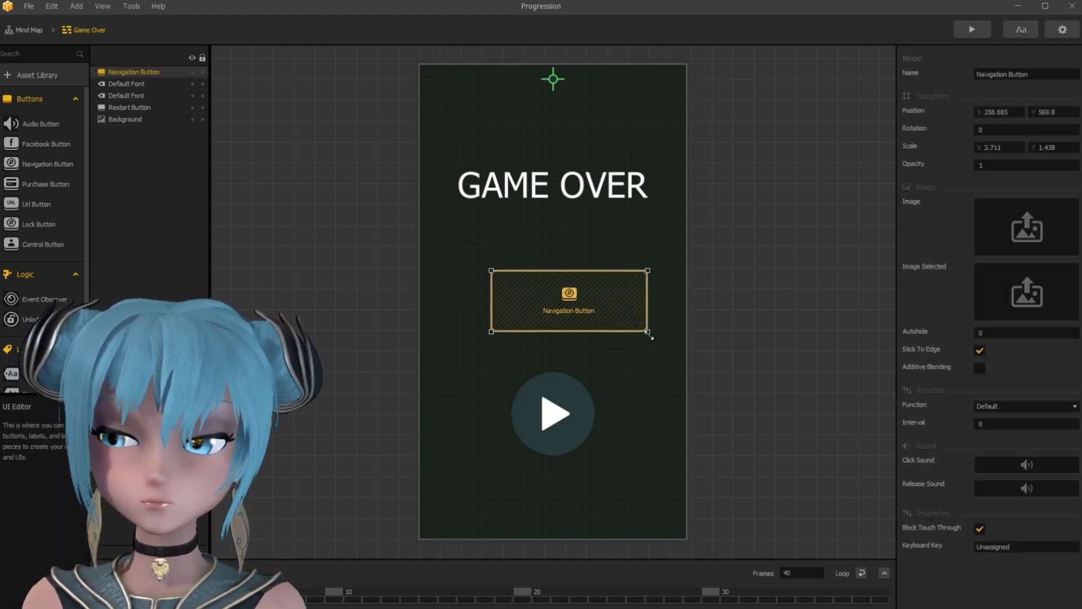
{"action": "left_click_drag", "start_coordinate": [457, 319], "coordinate": [559, 306]}
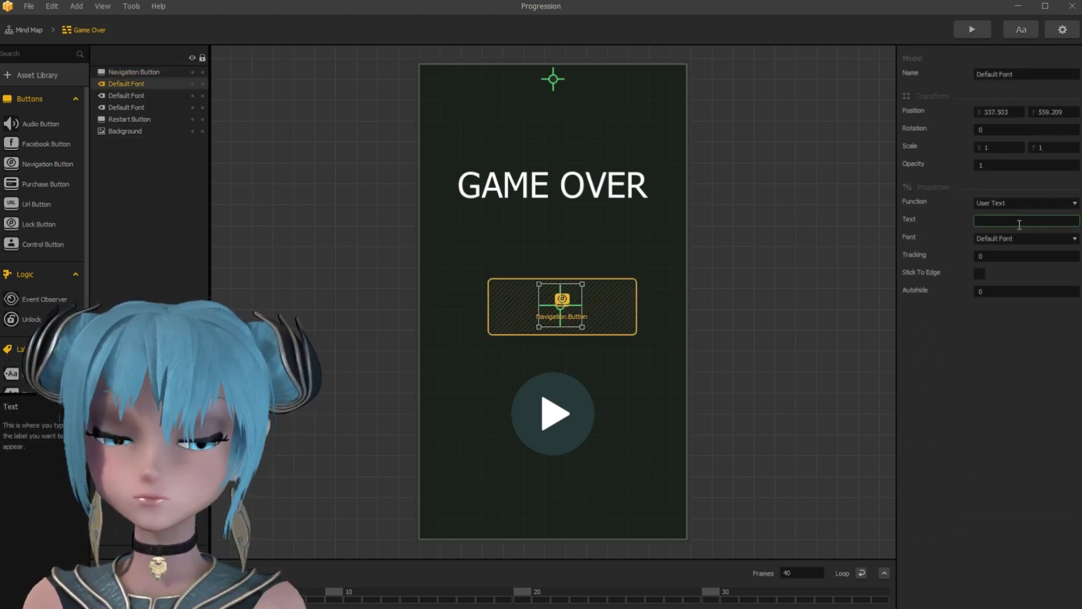
{"action": "left_click", "coordinate": [514, 322]}
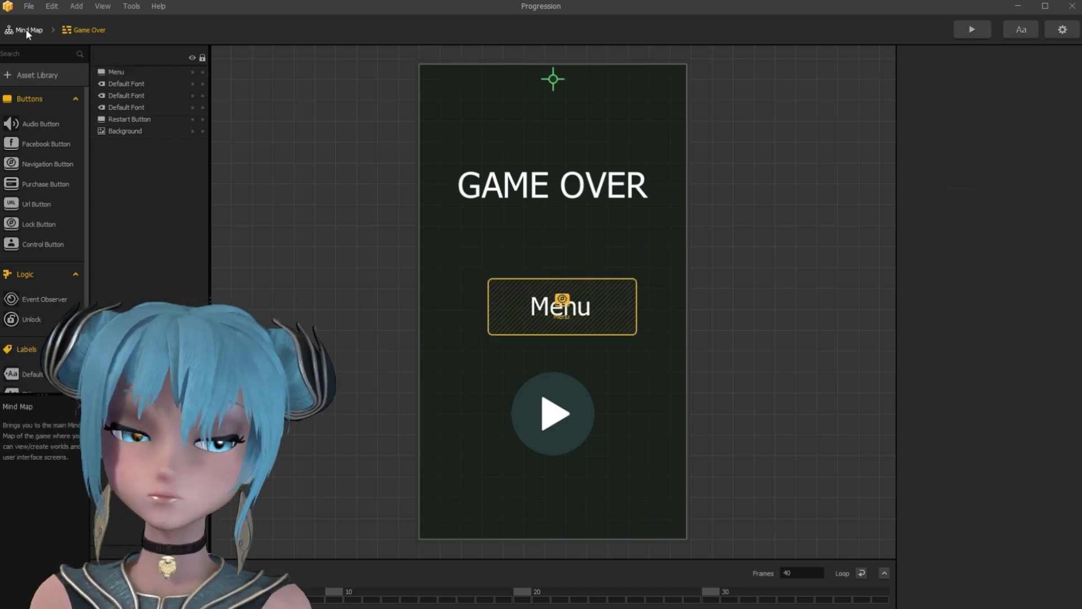
{"action": "left_click", "coordinate": [25, 29]}
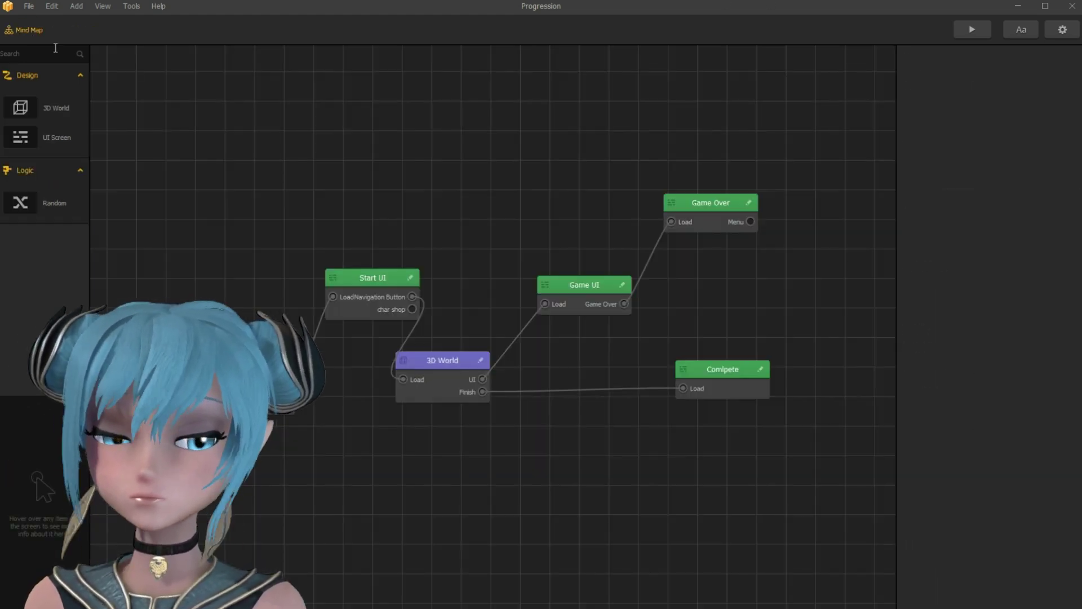
Step: Add a navigation button with a "Menu" label to the Level Complete screen, between the title and the play button
{"action": "double_click", "coordinate": [721, 371]}
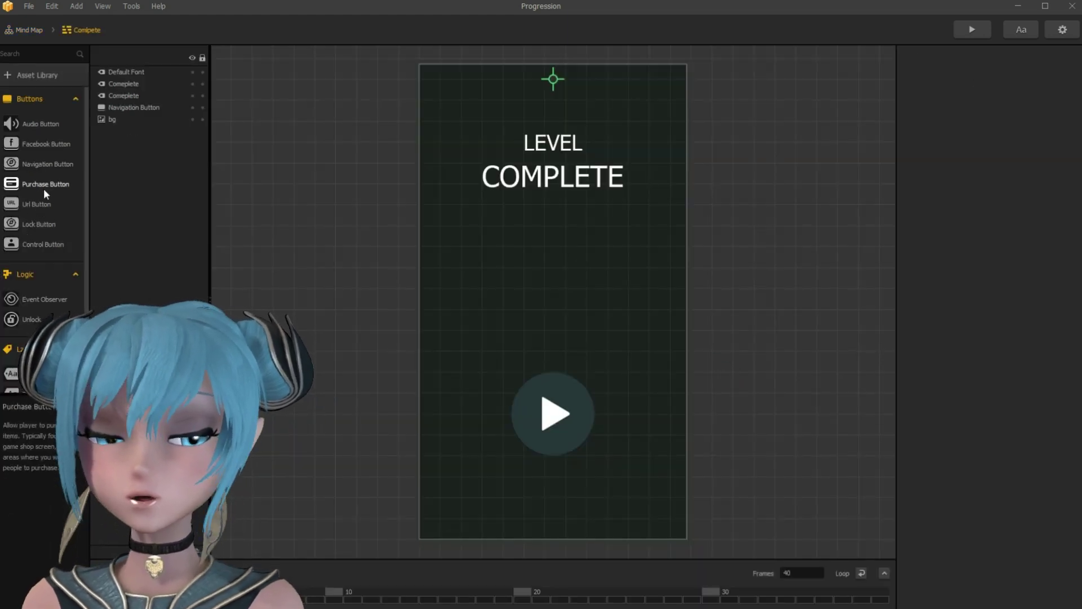
{"action": "left_click_drag", "start_coordinate": [557, 295], "coordinate": [559, 302]}
{"action": "left_click", "coordinate": [1018, 222]}
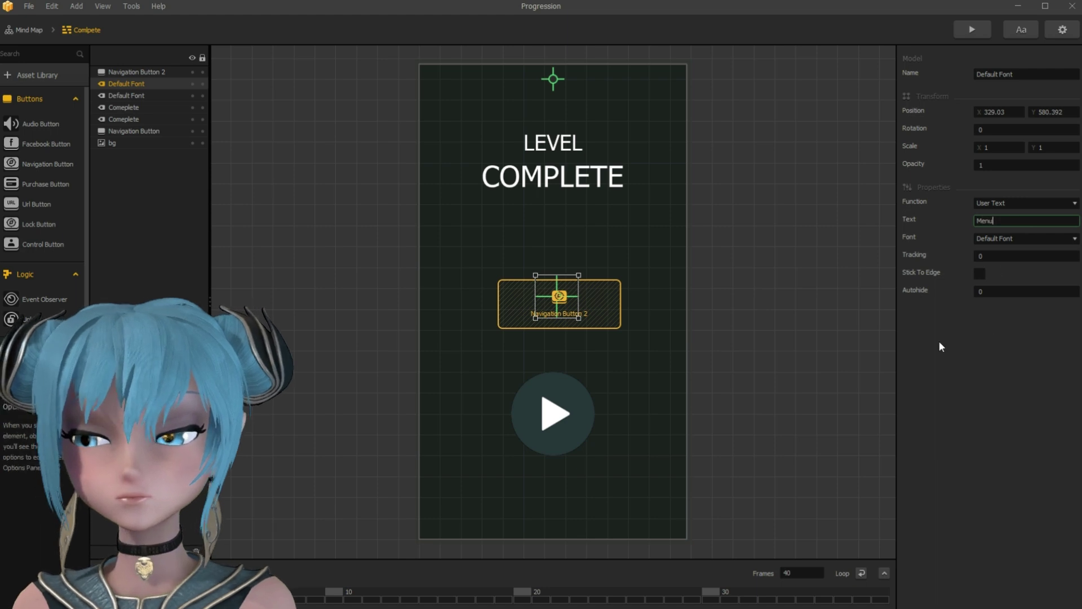
{"action": "key", "text": "Return"}
Step: Name the new navigation button on the Level Complete screen "menu2"
{"action": "left_click", "coordinate": [601, 304]}
{"action": "left_click_drag", "start_coordinate": [1036, 74], "coordinate": [901, 90]}
{"action": "type", "text": "menu"}
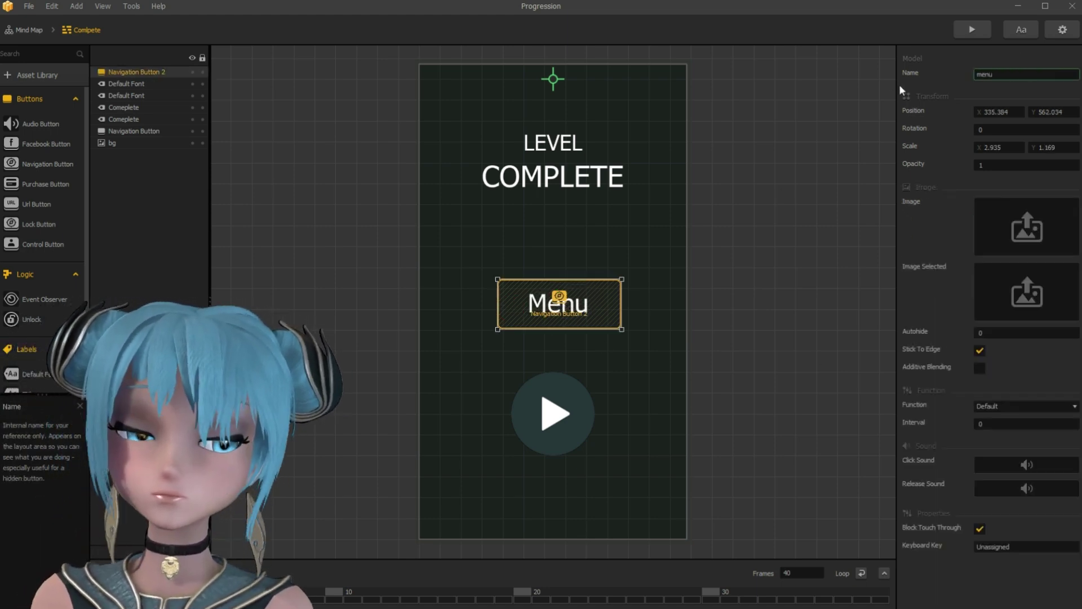
{"action": "type", "text": "2"}
{"action": "left_click", "coordinate": [823, 300]}
Step: Return to the mind map and connect Game Over's Menu output and the level-complete screen's menu2 output to Start UI's Load input
{"action": "left_click", "coordinate": [20, 32]}
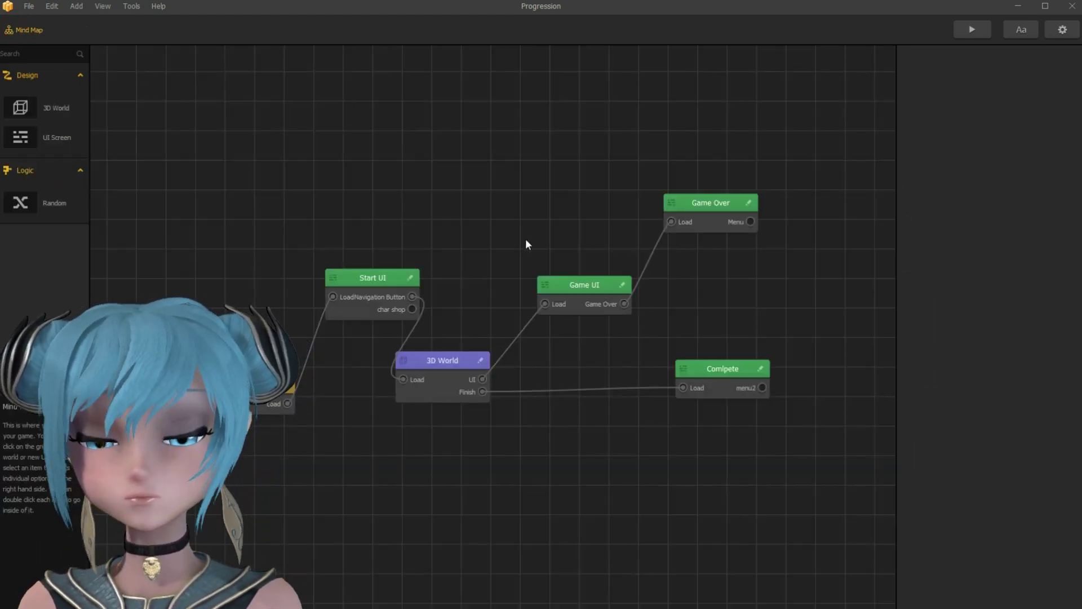
{"action": "left_click_drag", "start_coordinate": [750, 221], "coordinate": [331, 297]}
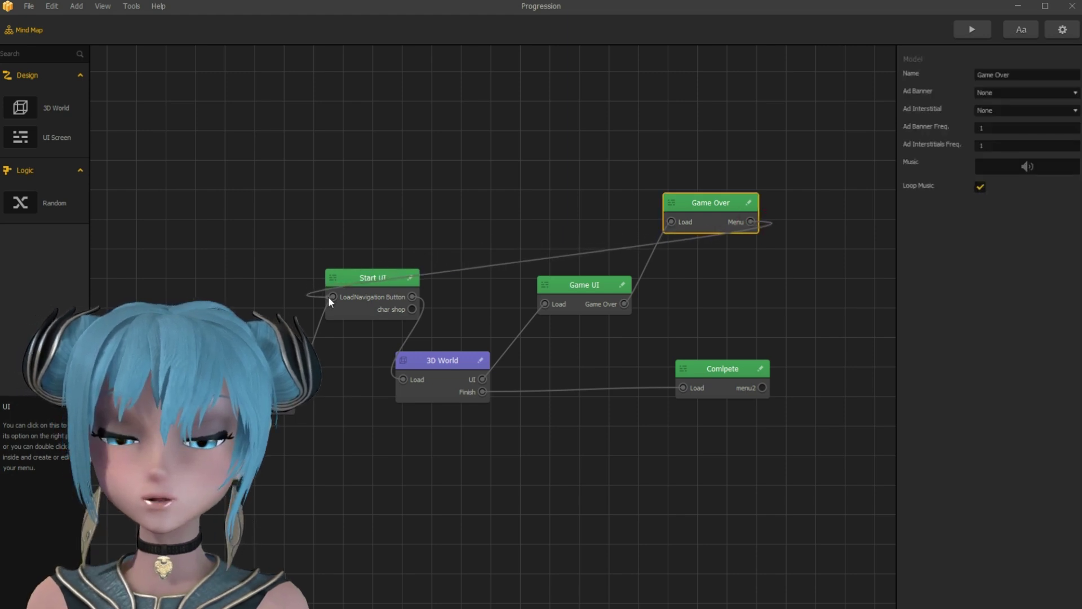
{"action": "left_click_drag", "start_coordinate": [762, 388], "coordinate": [334, 302]}
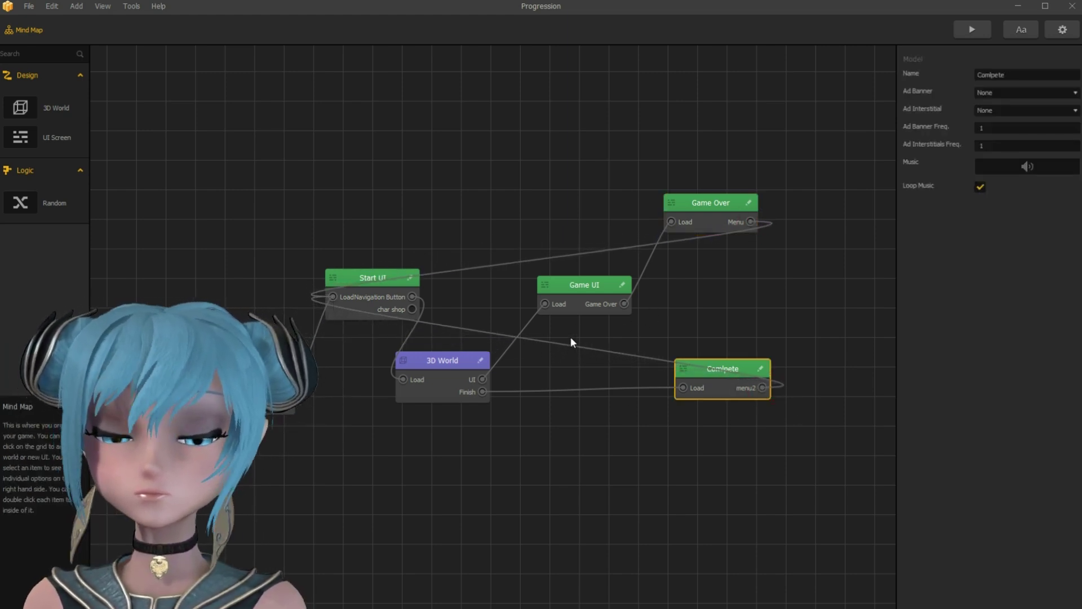
Step: Duplicate the Start UI node, place the copy below the 3D World node and rename it "character shop"
{"action": "left_click", "coordinate": [392, 280]}
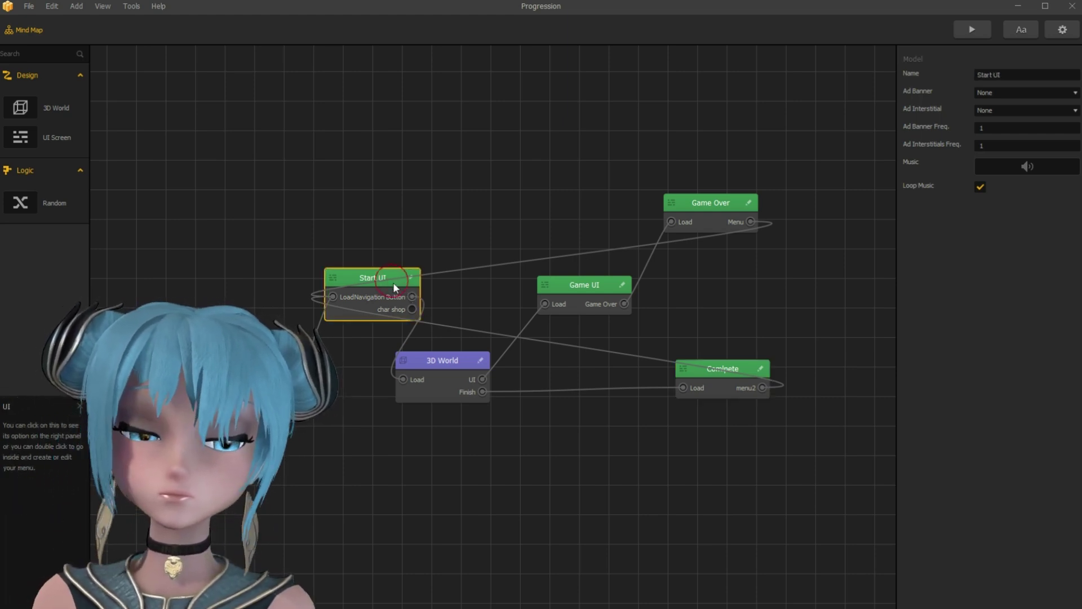
{"action": "key", "text": "ctrl+d"}
{"action": "left_click_drag", "start_coordinate": [398, 339], "coordinate": [496, 464]}
{"action": "left_click", "coordinate": [465, 435]}
{"action": "key", "text": "Delete"}
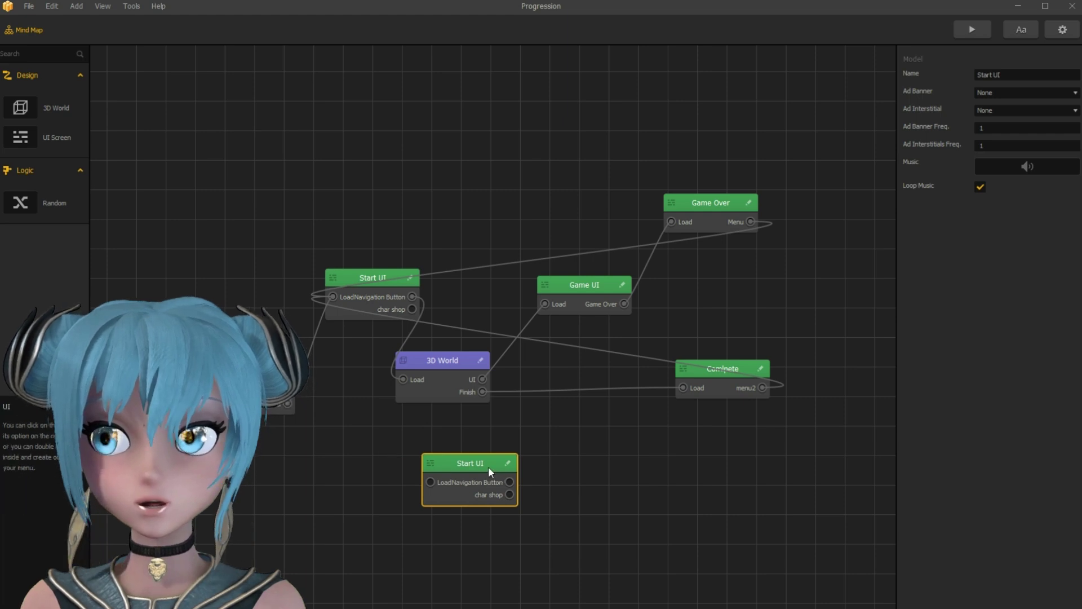
{"action": "type", "text": "character shop"}
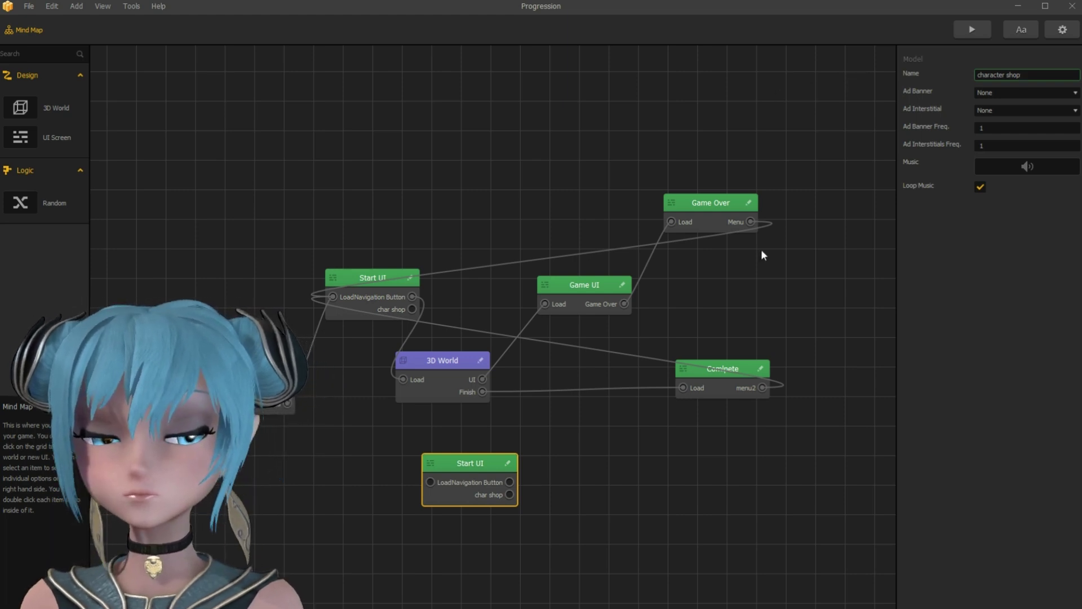
{"action": "left_click", "coordinate": [598, 477]}
Step: In the character shop screen, delete the char shop button and the three visible text labels, and lower the play button
{"action": "double_click", "coordinate": [468, 463]}
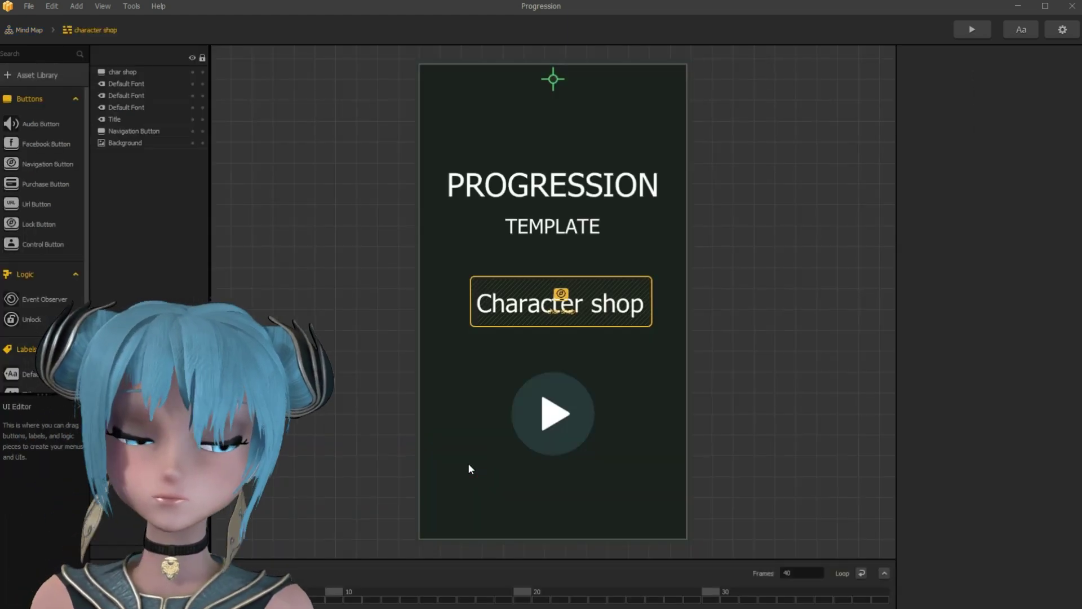
{"action": "left_click", "coordinate": [511, 319]}
{"action": "key", "text": "Delete"}
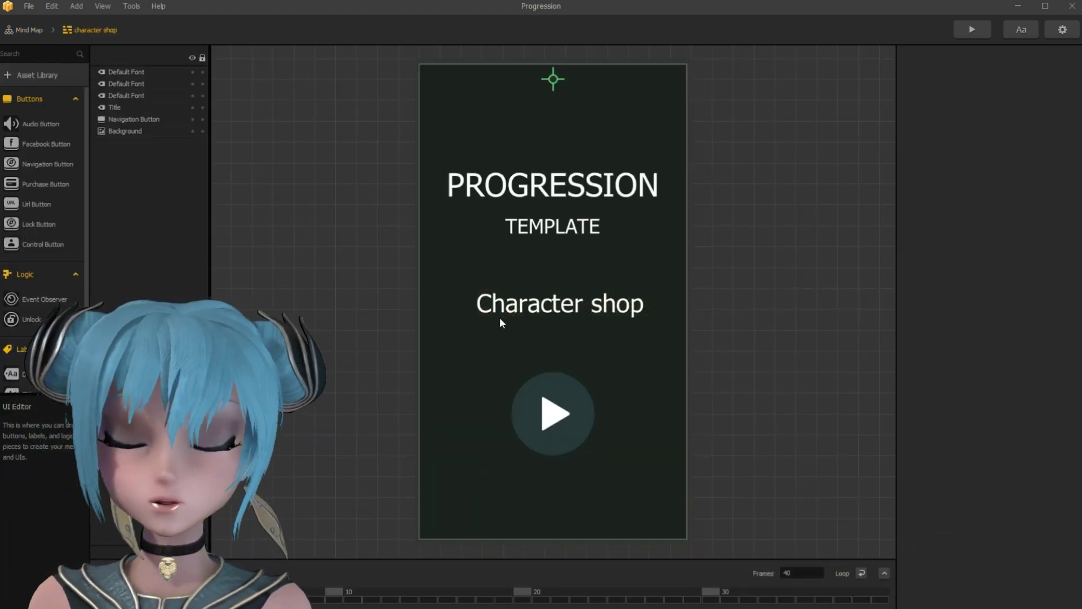
{"action": "left_click", "coordinate": [502, 316]}
{"action": "key", "text": "Delete"}
{"action": "left_click", "coordinate": [538, 200]}
{"action": "key", "text": "Delete"}
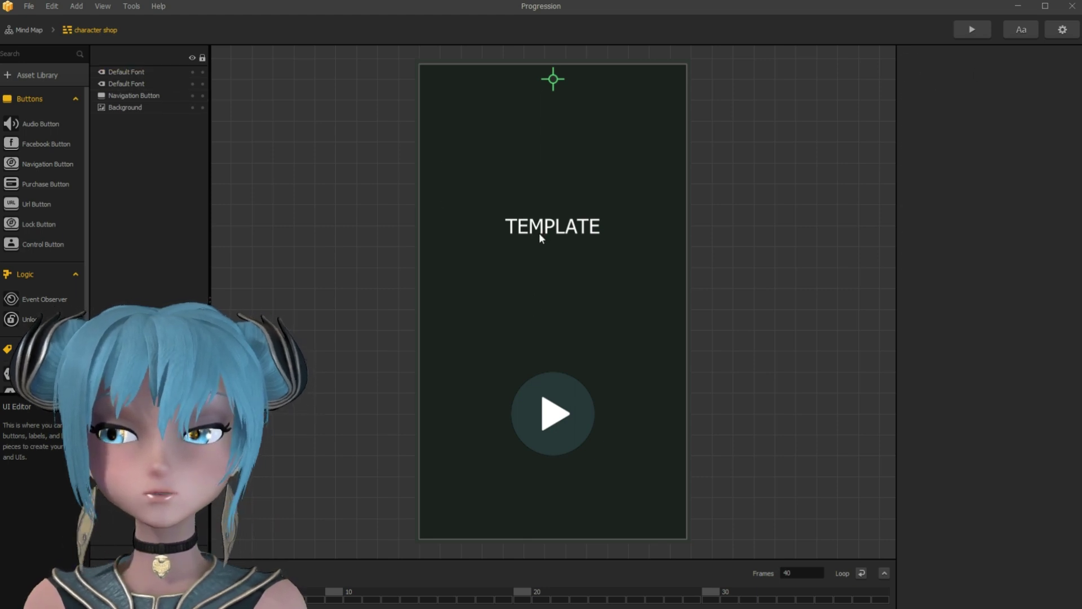
{"action": "left_click", "coordinate": [540, 234]}
{"action": "key", "text": "Delete"}
{"action": "left_click_drag", "start_coordinate": [564, 427], "coordinate": [561, 500]}
Step: Import the ch1, ch2, ch3 and ch4 assets from the character shop folder and place them beside the screen layout
{"action": "key", "text": "alt+Tab"}
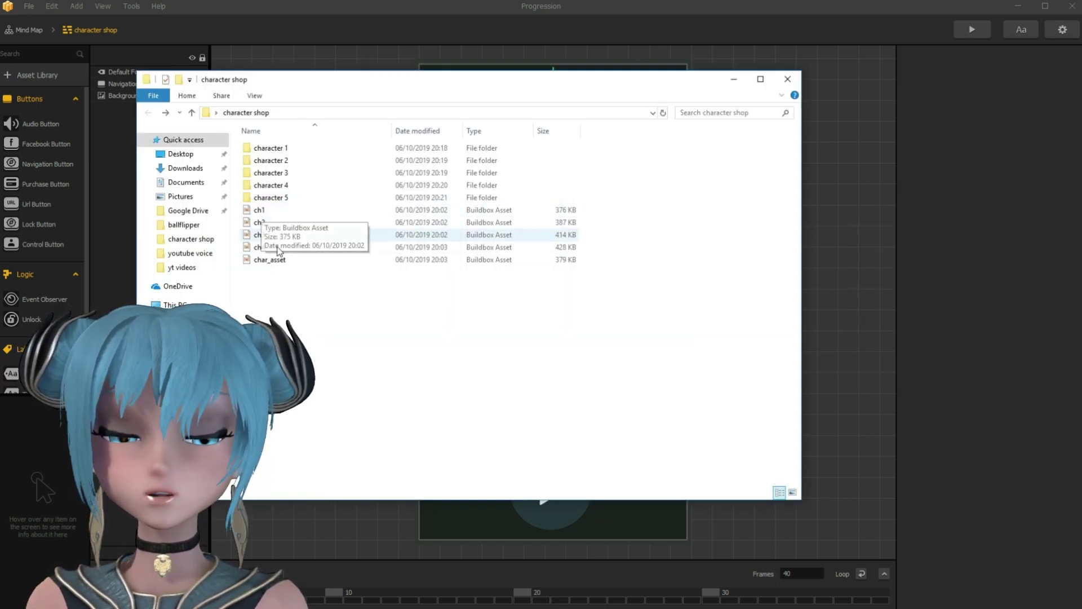
{"action": "left_click_drag", "start_coordinate": [319, 79], "coordinate": [500, 52]}
{"action": "mouse_move", "coordinate": [455, 182]}
{"action": "left_mouse_down"}
{"action": "mouse_move", "coordinate": [351, 321]}
{"action": "mouse_move", "coordinate": [420, 284]}
{"action": "mouse_move", "coordinate": [456, 190]}
{"action": "left_mouse_up"}
{"action": "left_click", "coordinate": [441, 185]}
{"action": "left_click_drag", "start_coordinate": [405, 222], "coordinate": [265, 256]}
{"action": "left_click_drag", "start_coordinate": [440, 195], "coordinate": [275, 168]}
{"action": "left_click_drag", "start_coordinate": [441, 208], "coordinate": [270, 403]}
{"action": "left_click_drag", "start_coordinate": [439, 219], "coordinate": [344, 525]}
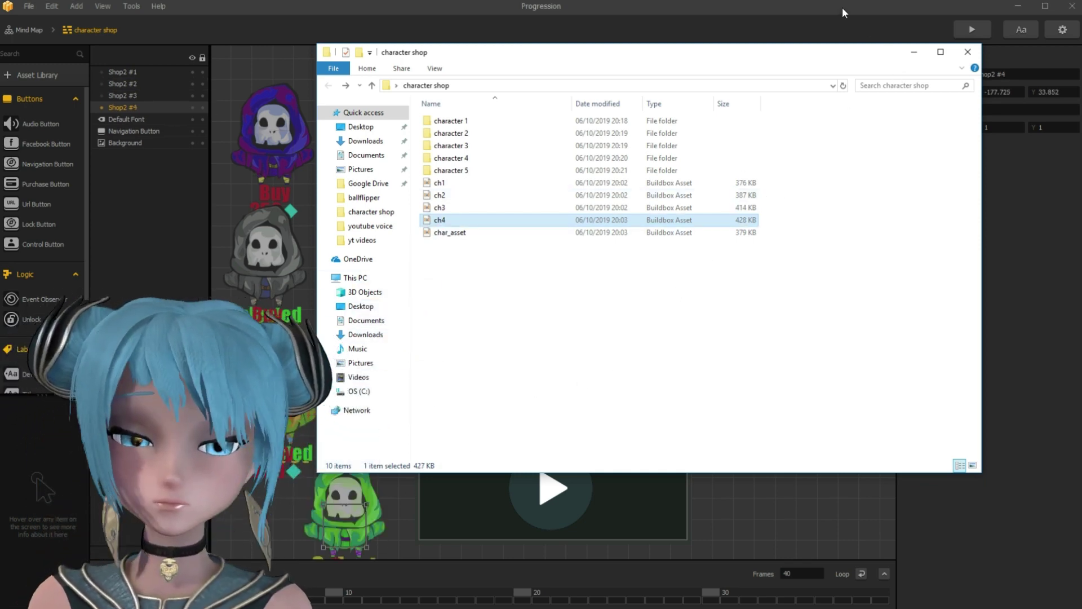
{"action": "left_click", "coordinate": [790, 16]}
{"action": "left_click_drag", "start_coordinate": [280, 144], "coordinate": [337, 164]}
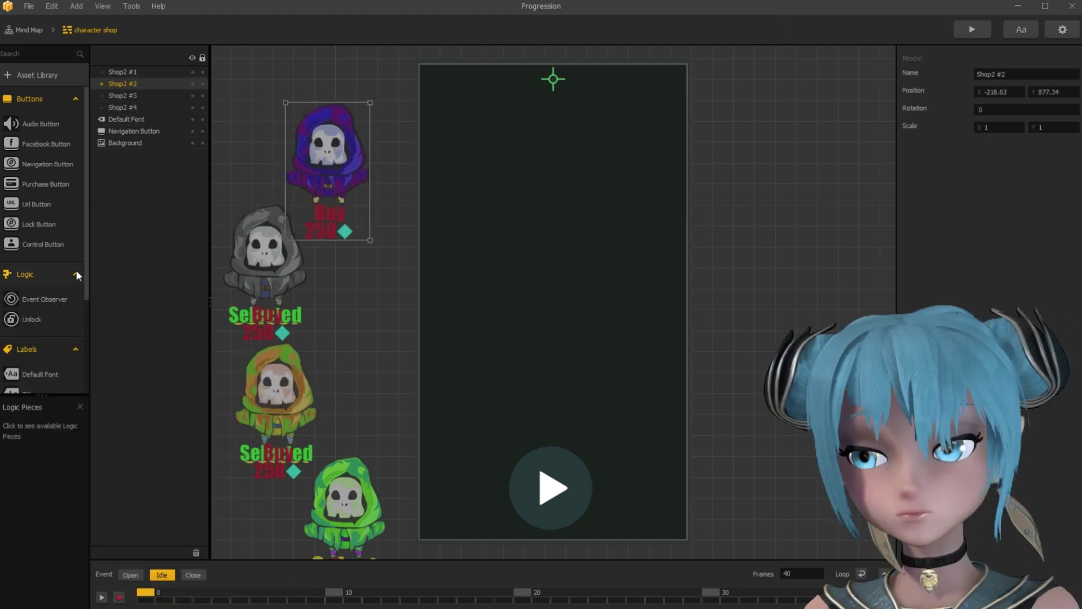
Step: Open Shop2 #1's node map and set its Selected node's animation to the selected image from the character 1 folder
{"action": "scroll", "coordinate": [73, 271], "scroll_direction": "down", "scroll_amount": 3}
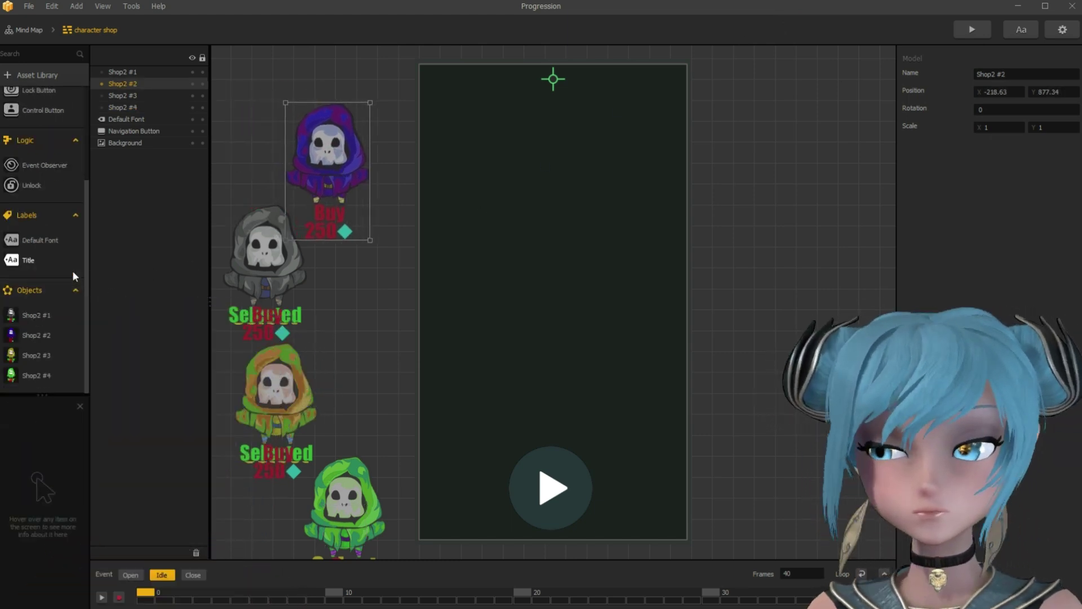
{"action": "double_click", "coordinate": [46, 316]}
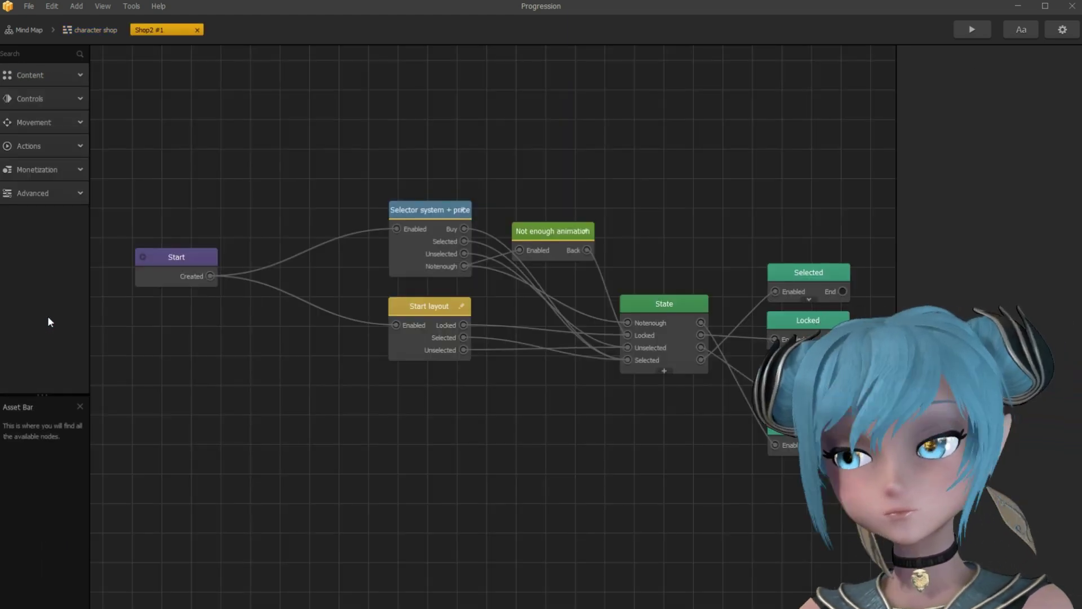
{"action": "left_click", "coordinate": [421, 212]}
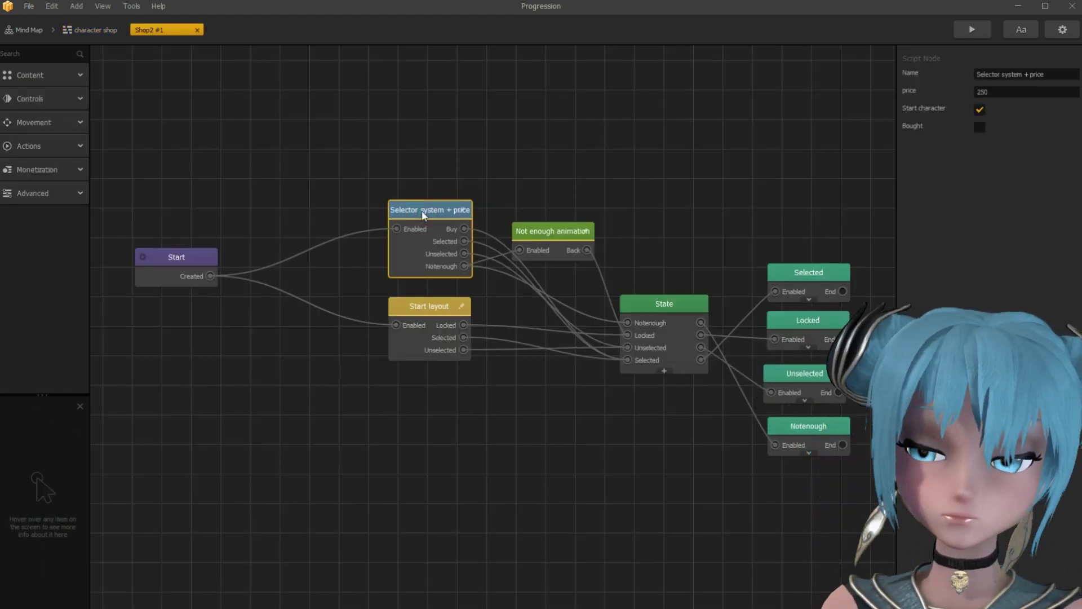
{"action": "left_click", "coordinate": [546, 231]}
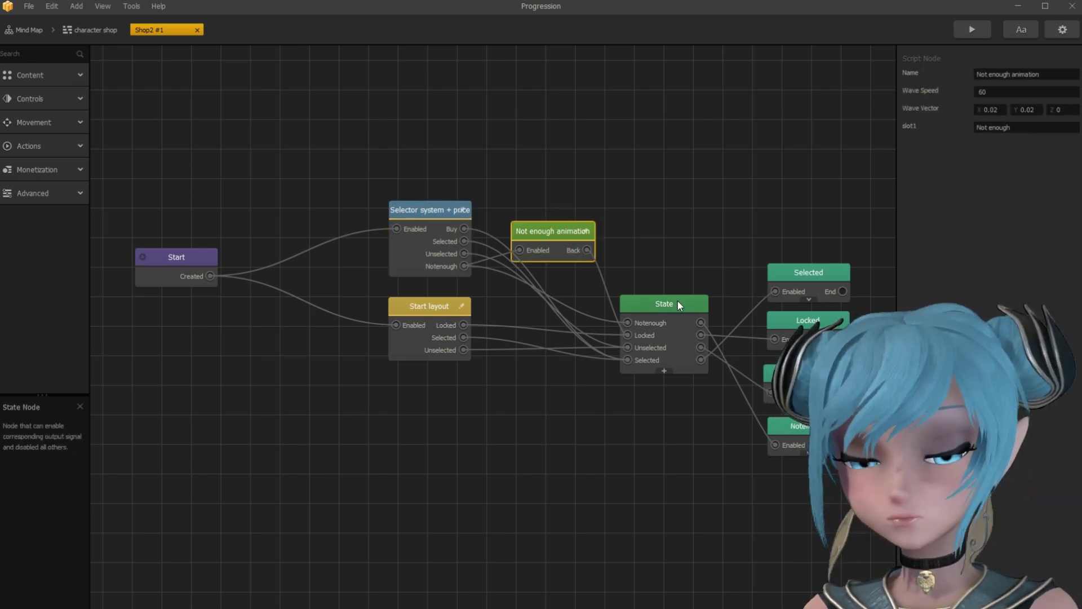
{"action": "left_click", "coordinate": [809, 277]}
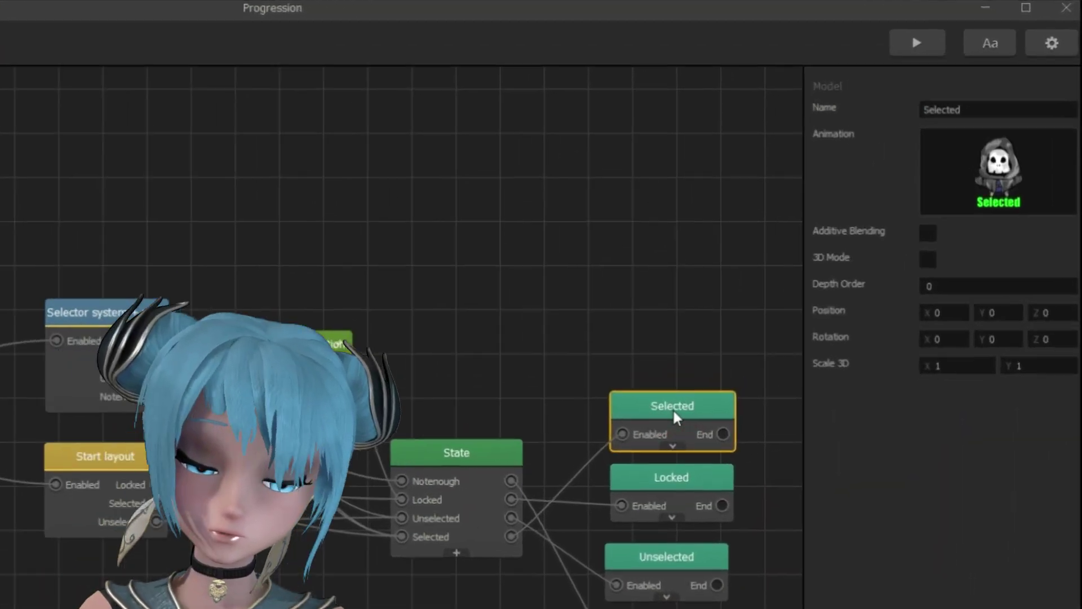
{"action": "mouse_move", "coordinate": [1065, 167]}
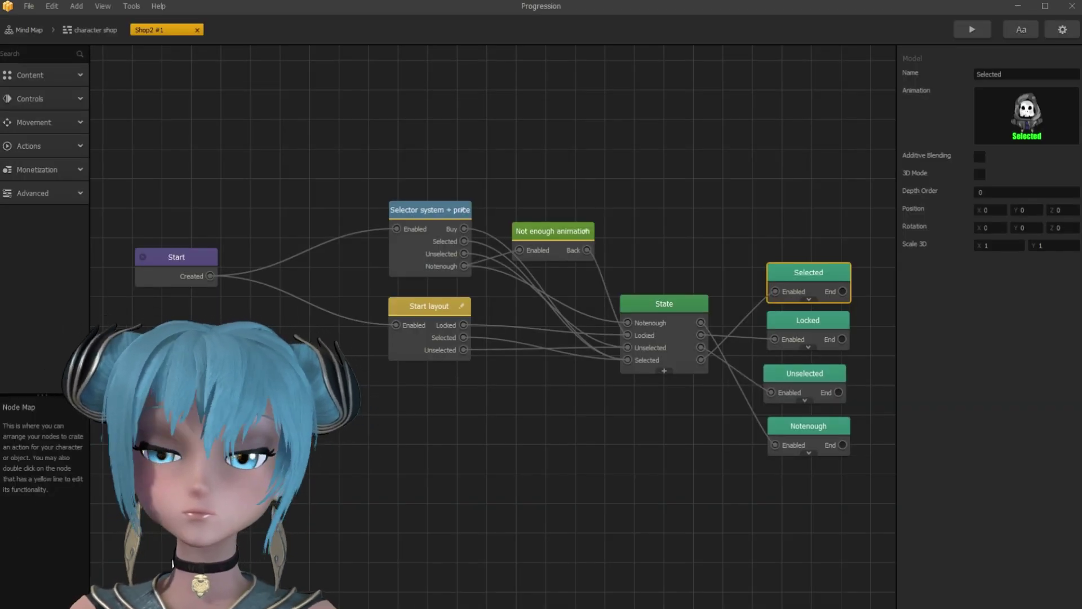
{"action": "key", "text": "alt+Tab"}
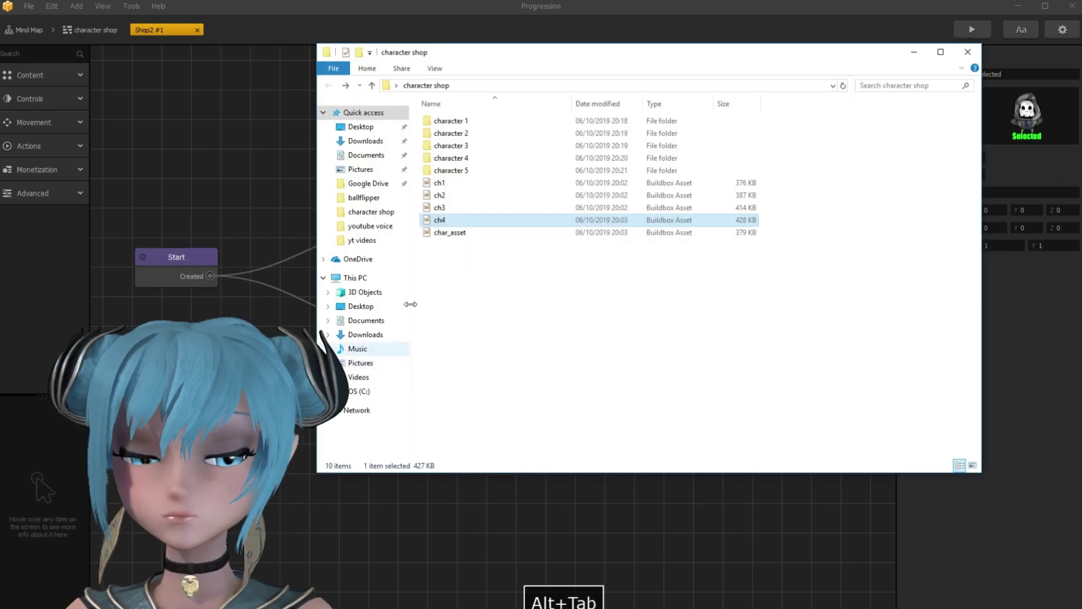
{"action": "double_click", "coordinate": [461, 120]}
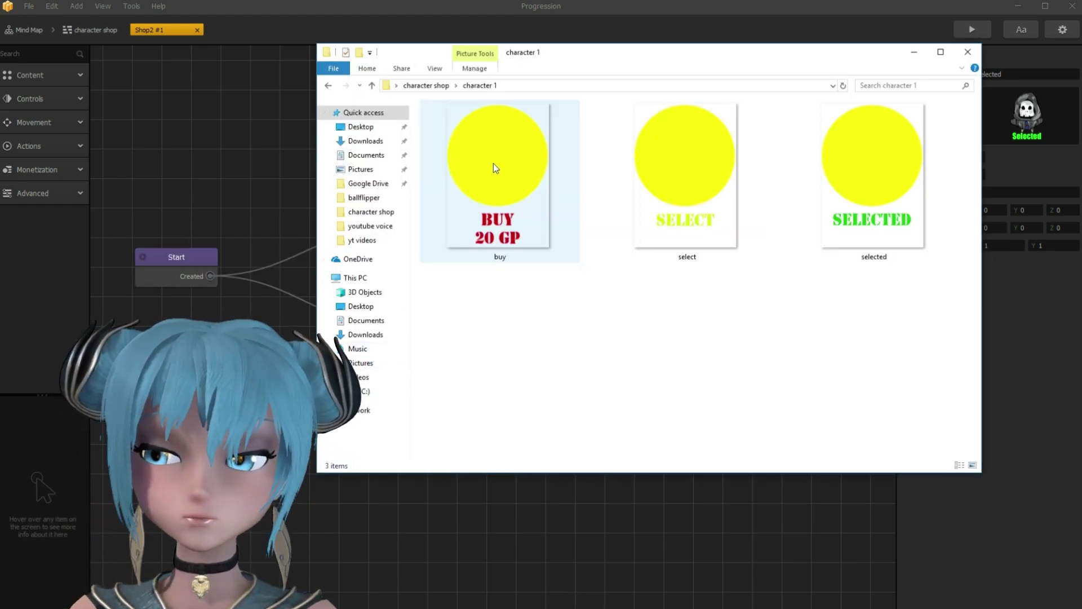
{"action": "left_click_drag", "start_coordinate": [742, 57], "coordinate": [593, 59]}
{"action": "left_click_drag", "start_coordinate": [724, 189], "coordinate": [1029, 121]}
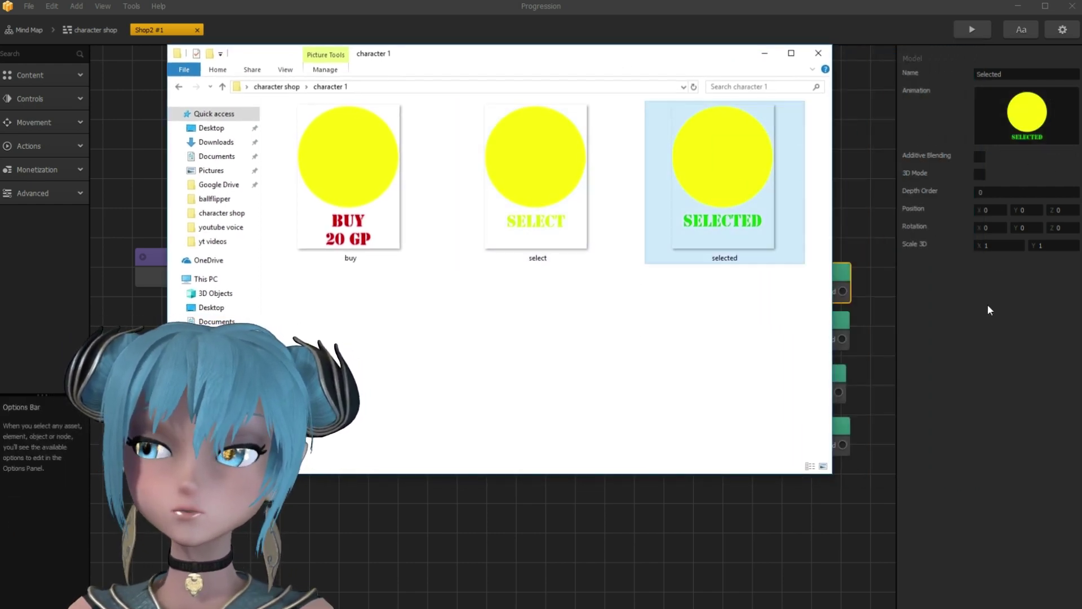
{"action": "left_click", "coordinate": [982, 348]}
Step: Set Shop2 #1's Locked animation to the character 1 buy image and its Unselected animation to the select image
{"action": "left_click", "coordinate": [816, 321]}
{"action": "key", "text": "alt+Tab"}
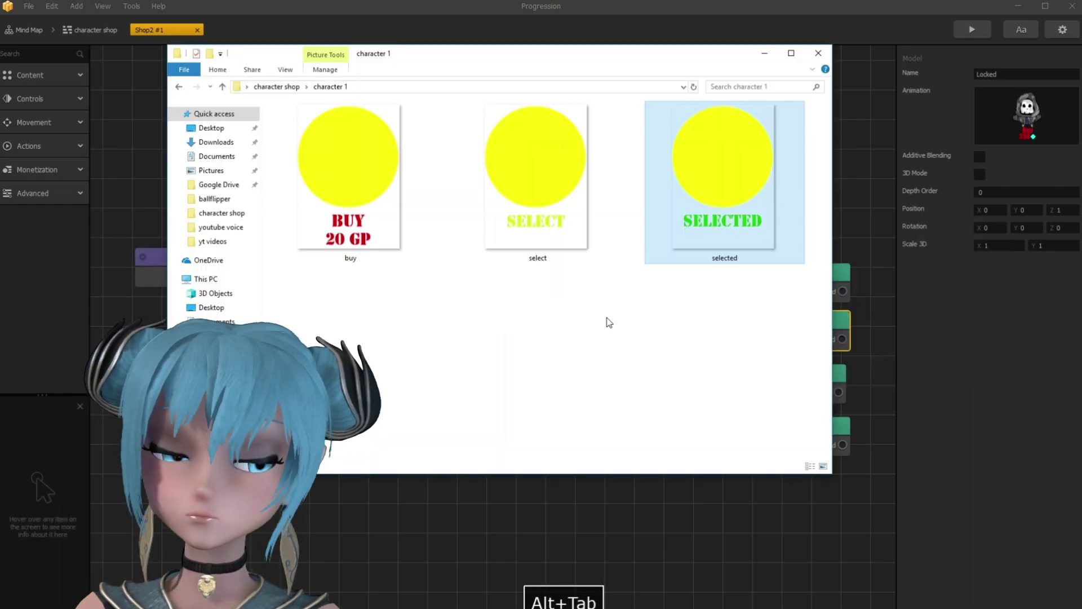
{"action": "left_click_drag", "start_coordinate": [369, 195], "coordinate": [1015, 121]}
{"action": "left_click", "coordinate": [946, 360]}
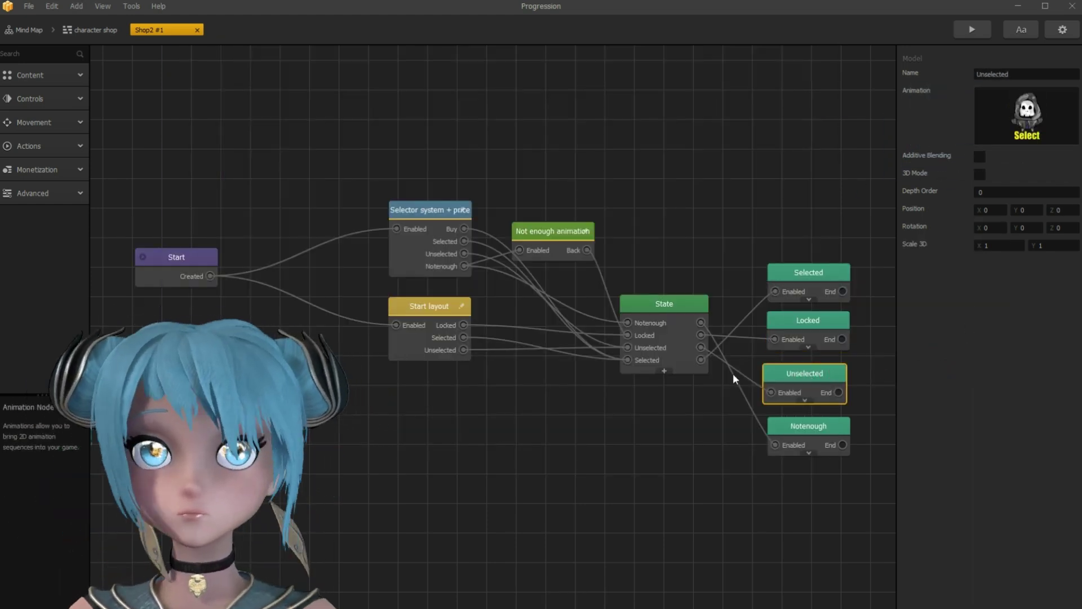
{"action": "key", "text": "alt+Tab"}
{"action": "left_click_drag", "start_coordinate": [540, 202], "coordinate": [1003, 135]}
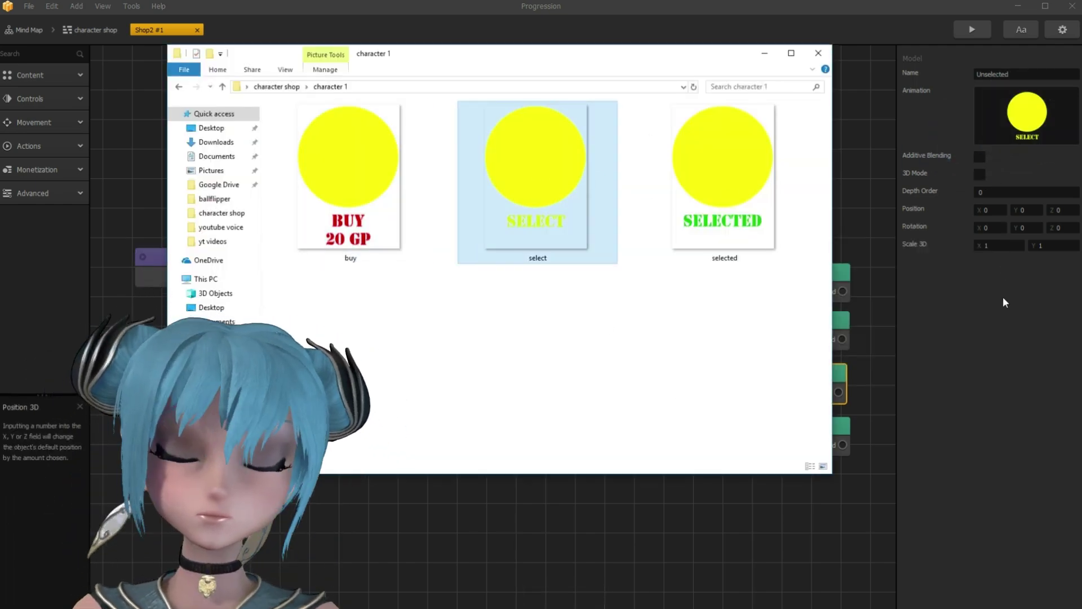
{"action": "left_click", "coordinate": [963, 395]}
Step: Set Shop2 #1's Notenough node animation to the buy image from the character 1 folder
{"action": "left_click", "coordinate": [801, 433]}
{"action": "key", "text": "alt+Tab"}
{"action": "left_click", "coordinate": [356, 183]}
{"action": "left_click_drag", "start_coordinate": [406, 187], "coordinate": [1026, 130]}
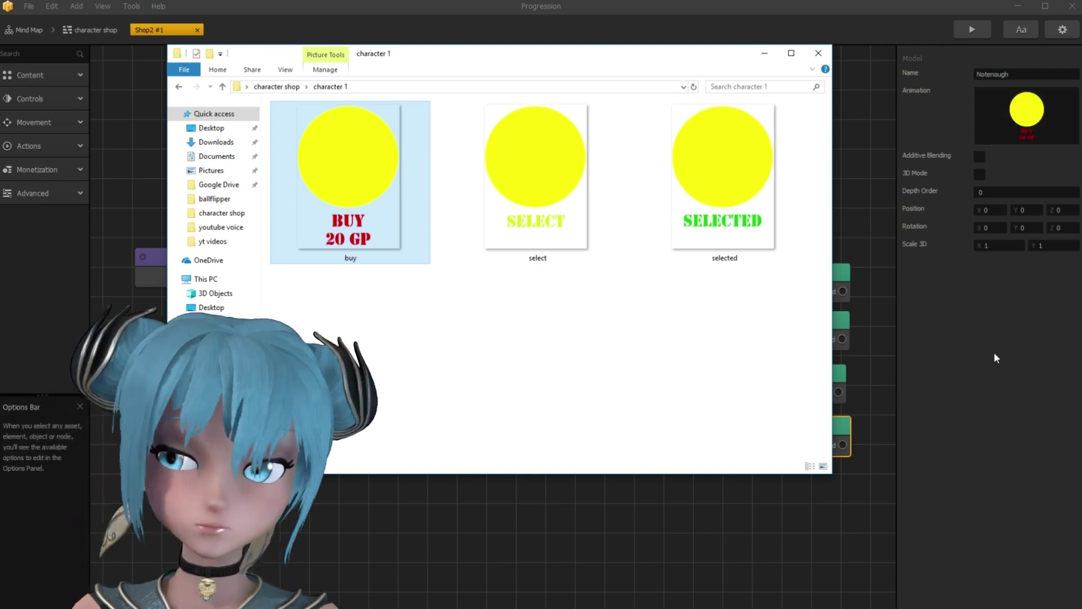
{"action": "left_click", "coordinate": [996, 347]}
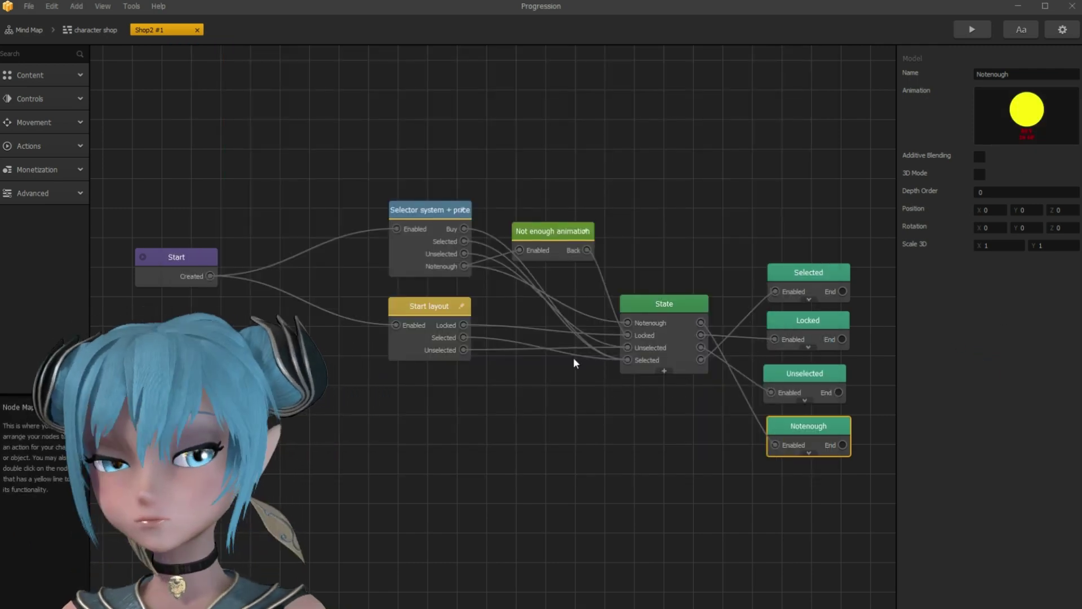
Step: Return to the character shop screen and place Shop2 #1 in the layout's upper-left area, at about X 127, Y 876
{"action": "left_click", "coordinate": [96, 30]}
{"action": "left_click_drag", "start_coordinate": [261, 266], "coordinate": [491, 147]}
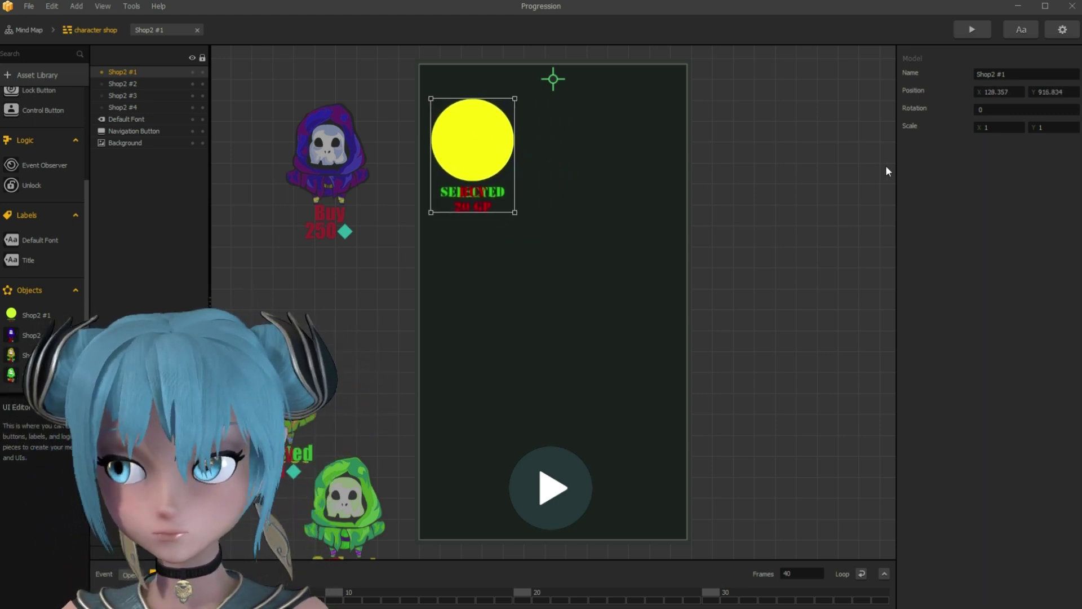
{"action": "left_click", "coordinate": [474, 155]}
{"action": "left_click_drag", "start_coordinate": [475, 156], "coordinate": [475, 175]}
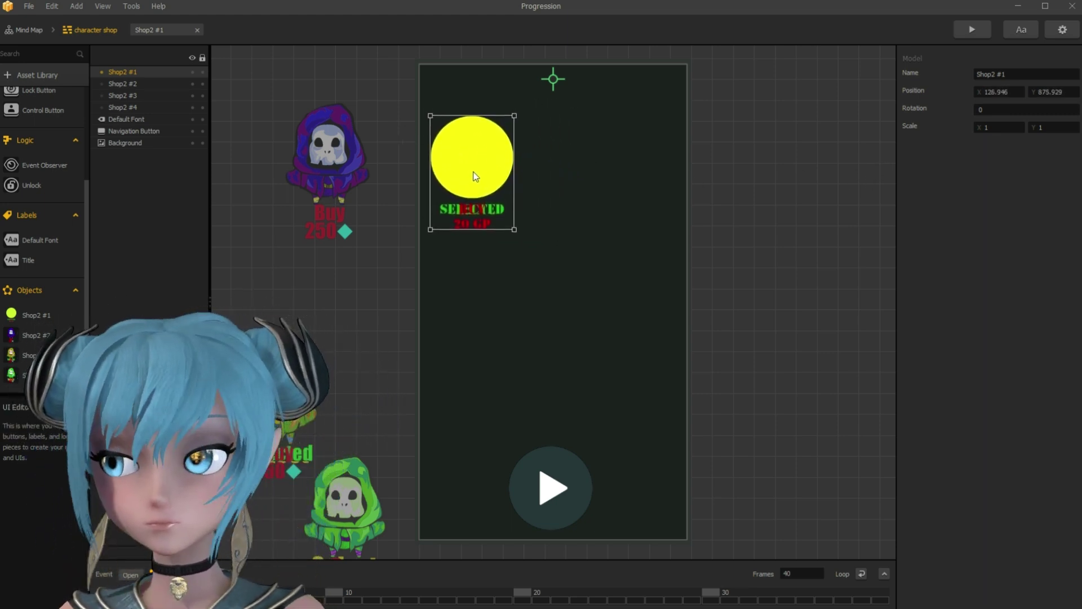
Step: Open Shop2 #2's node map and set its Selected node's animation to the selected image from the character 2 folder
{"action": "left_click", "coordinate": [133, 85]}
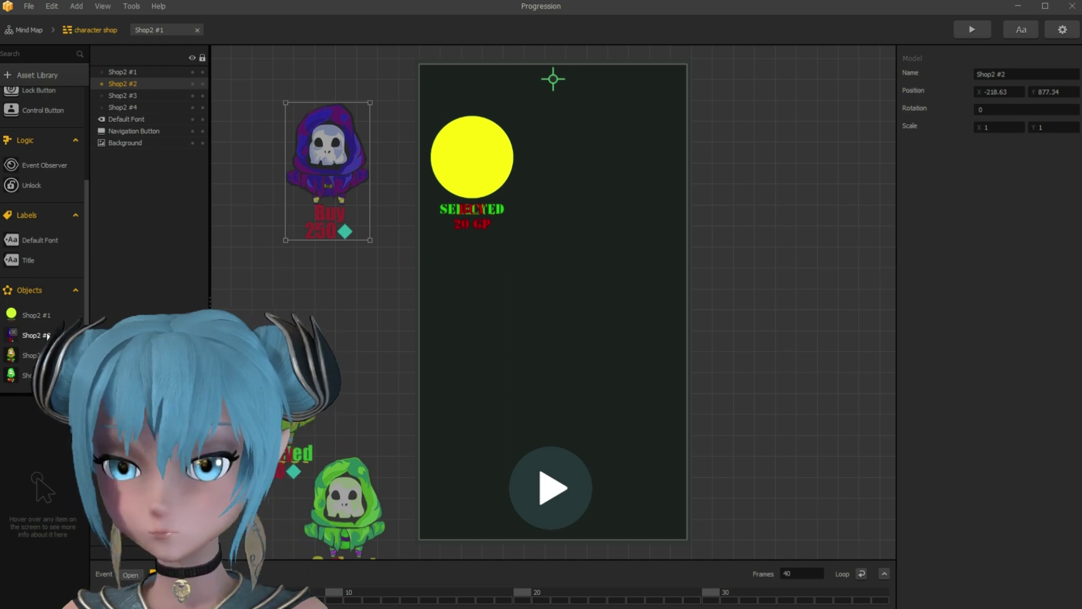
{"action": "left_click", "coordinate": [47, 335]}
{"action": "left_click", "coordinate": [47, 335]}
{"action": "left_click", "coordinate": [768, 278]}
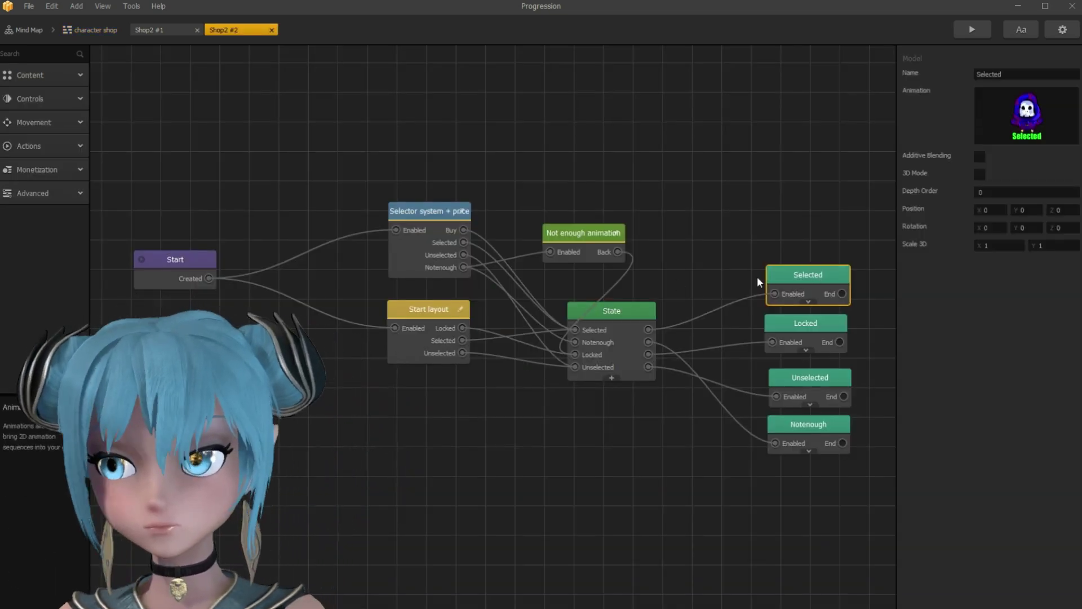
{"action": "key", "text": "alt+Tab"}
{"action": "left_click_drag", "start_coordinate": [723, 158], "coordinate": [1018, 134]}
Step: Set Shop2 #2's Locked animation to the character 2 buy image and its Unselected animation to the select image
{"action": "left_click", "coordinate": [767, 335]}
{"action": "key", "text": "alt+Tab"}
{"action": "left_click_drag", "start_coordinate": [348, 158], "coordinate": [1027, 133]}
{"action": "left_click", "coordinate": [794, 381]}
{"action": "key", "text": "alt+Tab"}
{"action": "left_click_drag", "start_coordinate": [537, 164], "coordinate": [1026, 115]}
Step: Set Shop2 #2's Notenough node animation to the buy image from the character 2 folder
{"action": "left_click", "coordinate": [808, 428]}
{"action": "key", "text": "alt+Tab"}
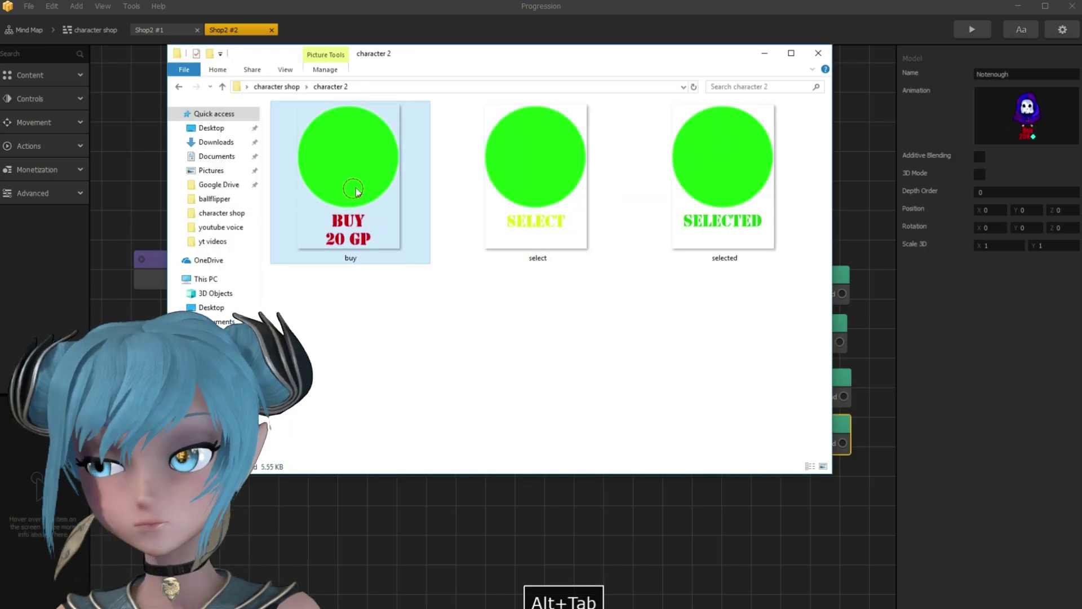
{"action": "left_click_drag", "start_coordinate": [355, 193], "coordinate": [1027, 116]}
{"action": "key", "text": "alt+Tab"}
Step: Open Shop2 #3's node map and set its Selected node's animation to the selected image from the character 3 folder
{"action": "left_click", "coordinate": [90, 30]}
{"action": "left_click", "coordinate": [36, 355]}
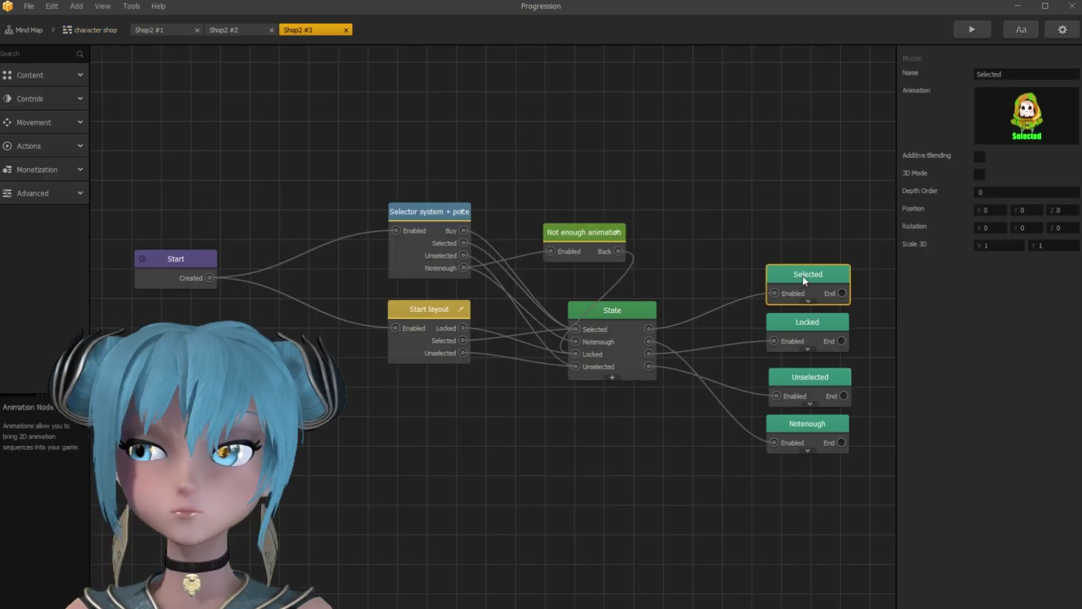
{"action": "key", "text": "alt+Tab"}
{"action": "double_click", "coordinate": [322, 148]}
{"action": "left_click_drag", "start_coordinate": [717, 169], "coordinate": [1026, 115]}
Step: Set Shop2 #3's Locked animation to the character 3 buy image and its Unselected animation to the select image
{"action": "left_click", "coordinate": [814, 326]}
{"action": "key", "text": "alt+Tab"}
{"action": "left_click_drag", "start_coordinate": [349, 163], "coordinate": [1026, 115]}
{"action": "left_click", "coordinate": [810, 372]}
{"action": "key", "text": "alt+Tab"}
{"action": "left_click_drag", "start_coordinate": [538, 163], "coordinate": [1028, 124]}
Step: Set Shop2 #3's Notenough node animation to the buy image from the character 3 folder
{"action": "left_click", "coordinate": [838, 424]}
{"action": "key", "text": "alt+Tab"}
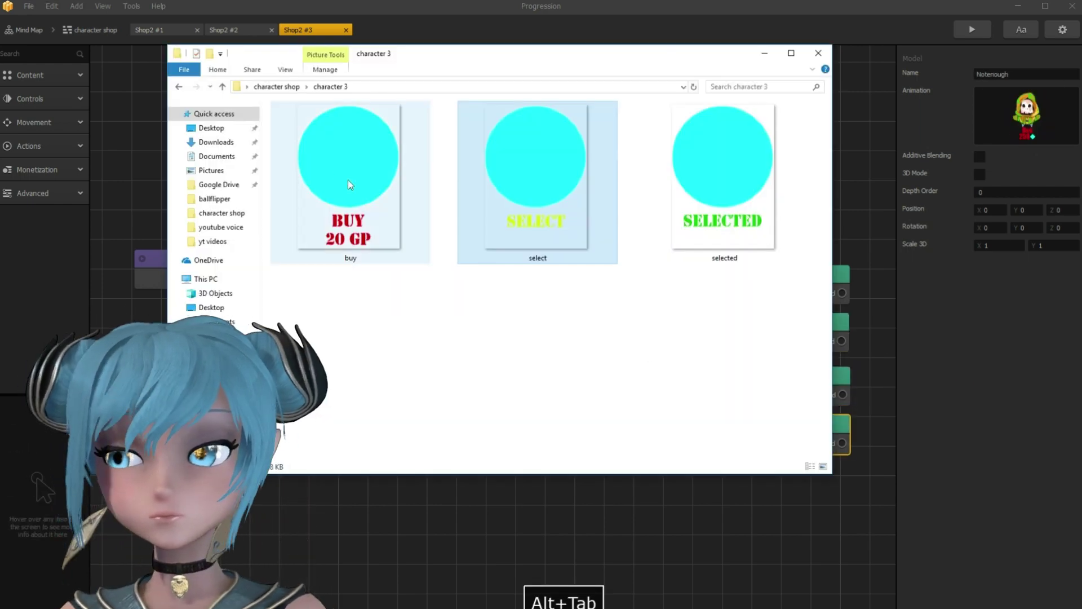
{"action": "left_click_drag", "start_coordinate": [367, 186], "coordinate": [1026, 115]}
Step: Arrange Shop2 #1 and Shop2 #2 in the character shop screen's top row with Shop2 #3 below, and raise Shop2 #4 outside the frame
{"action": "left_click", "coordinate": [90, 30]}
{"action": "left_click_drag", "start_coordinate": [327, 172], "coordinate": [614, 161]}
{"action": "left_click_drag", "start_coordinate": [471, 180], "coordinate": [478, 151]}
{"action": "left_click_drag", "start_coordinate": [304, 366], "coordinate": [478, 284]}
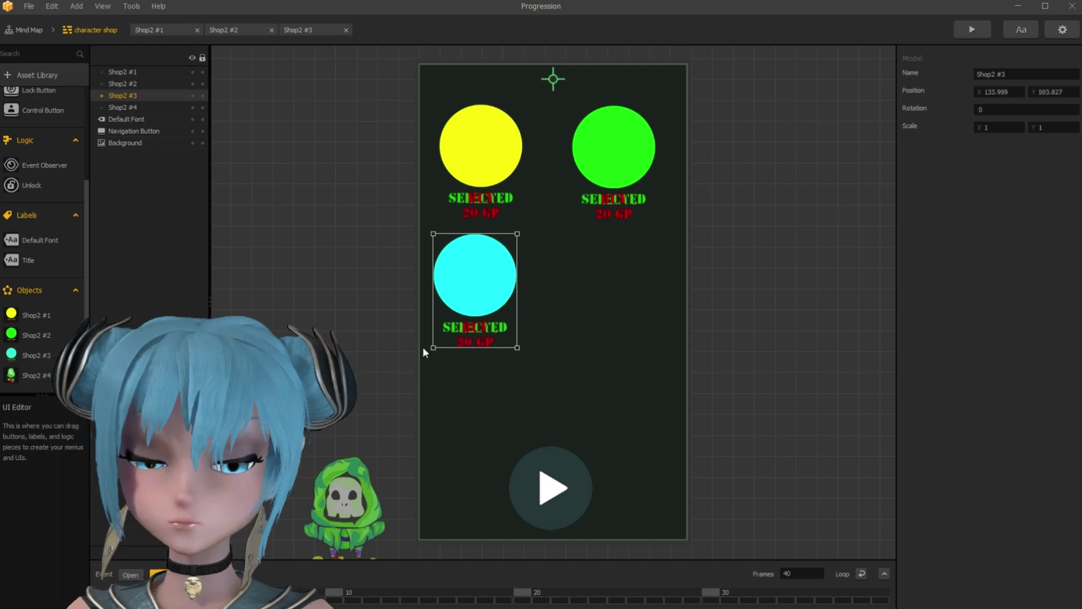
{"action": "left_click_drag", "start_coordinate": [345, 502], "coordinate": [339, 364]}
Step: Open Shop2 #4's node map and set its Selected node's animation to the selected image from the character 4 folder
{"action": "double_click", "coordinate": [39, 378]}
{"action": "left_click", "coordinate": [808, 276]}
{"action": "key", "text": "alt+Tab"}
{"action": "double_click", "coordinate": [310, 157]}
{"action": "left_click_drag", "start_coordinate": [723, 175], "coordinate": [1015, 124]}
Step: Set Shop2 #4's Locked animation to the character 4 buy image and its Unselected animation to the select image
{"action": "left_click", "coordinate": [810, 327]}
{"action": "key", "text": "alt+Tab"}
{"action": "left_click_drag", "start_coordinate": [361, 209], "coordinate": [1015, 127]}
{"action": "left_click", "coordinate": [831, 396]}
{"action": "key", "text": "alt+Tab"}
{"action": "left_click_drag", "start_coordinate": [535, 186], "coordinate": [1021, 129]}
Step: Set Shop2 #4's Notenough node animation to the buy image from the character 4 folder
{"action": "key", "text": "alt+Tab"}
{"action": "left_click", "coordinate": [841, 428]}
{"action": "key", "text": "alt+Tab"}
{"action": "left_click_drag", "start_coordinate": [350, 178], "coordinate": [1024, 133]}
Step: Align Shop2 #4 beside Shop2 #3 in the character shop's second row and move the play button to the frame's lower-right corner
{"action": "left_click", "coordinate": [85, 30]}
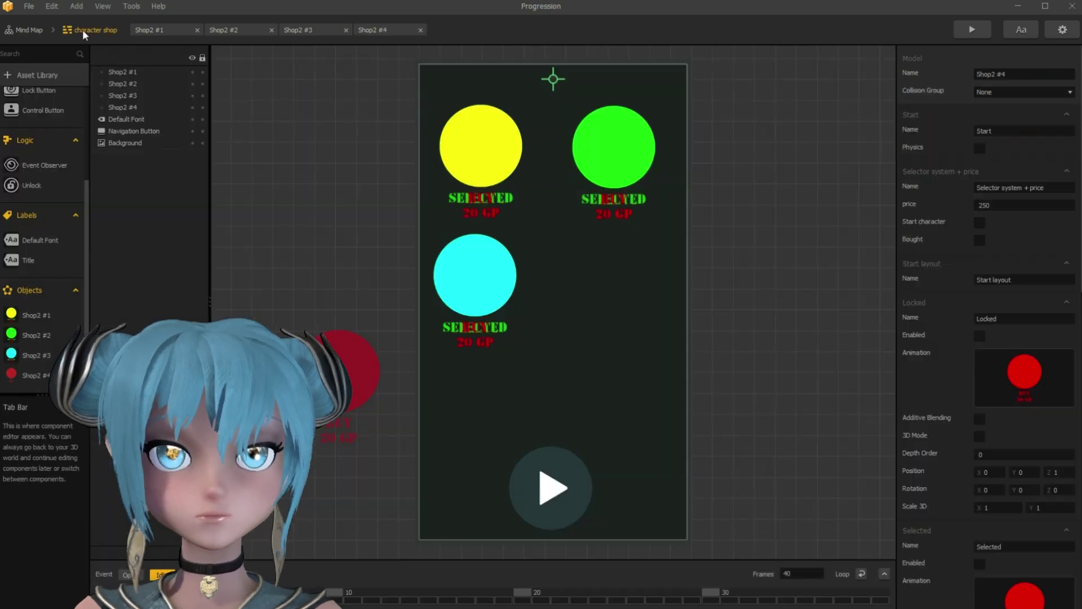
{"action": "left_click_drag", "start_coordinate": [339, 384], "coordinate": [601, 298]}
{"action": "left_click_drag", "start_coordinate": [489, 290], "coordinate": [495, 290]}
{"action": "left_click_drag", "start_coordinate": [502, 166], "coordinate": [505, 169]}
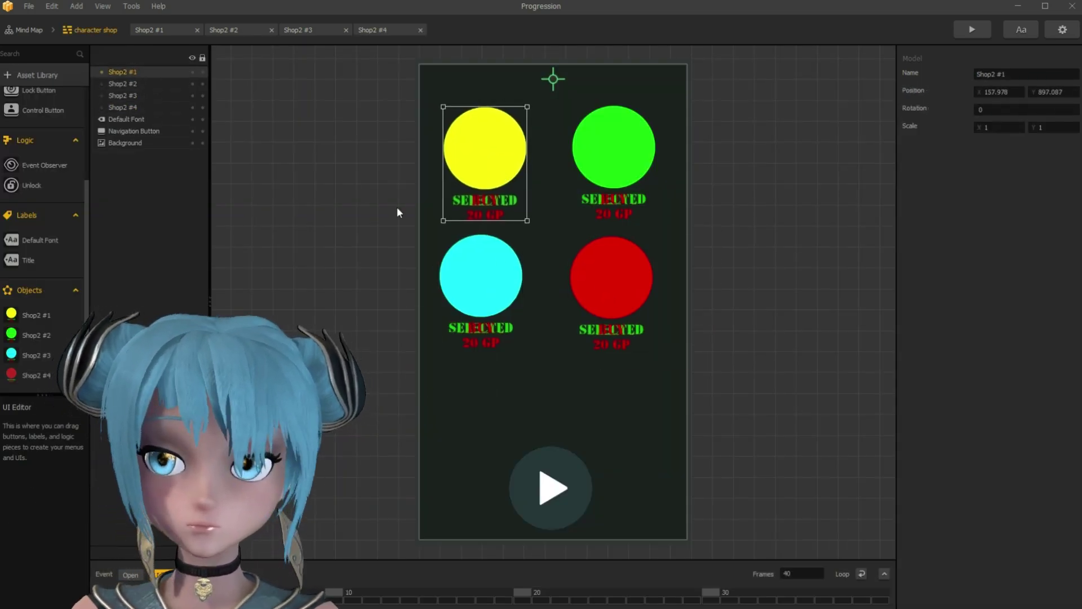
{"action": "left_click", "coordinate": [343, 255]}
{"action": "left_click_drag", "start_coordinate": [549, 490], "coordinate": [639, 491]}
{"action": "left_click", "coordinate": [400, 449]}
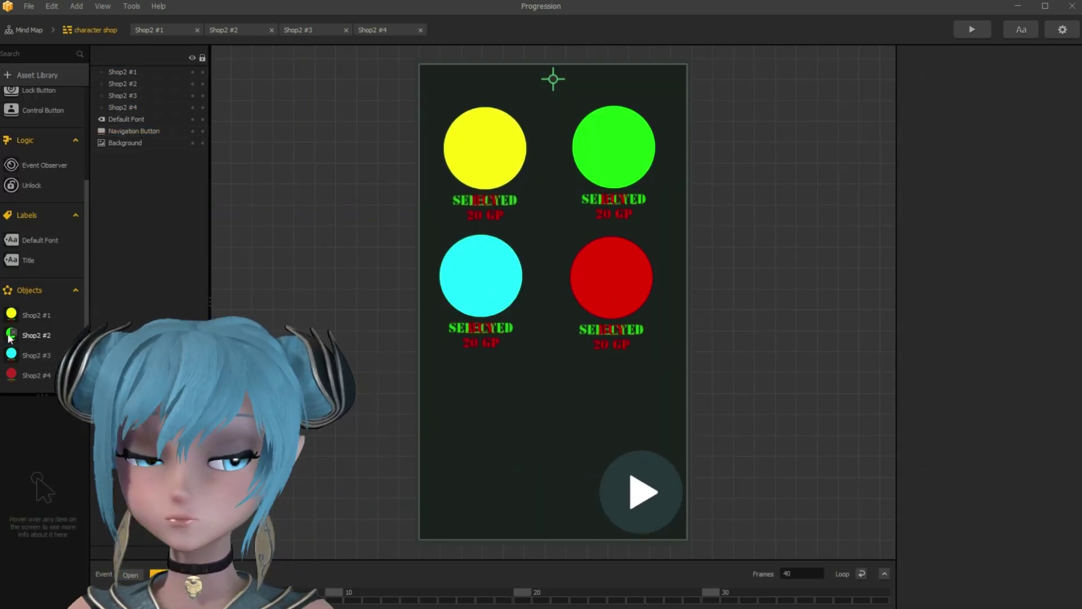
Step: Duplicate the Shop2 #4 object and rename the copy Shop2 #5
{"action": "left_click", "coordinate": [39, 378]}
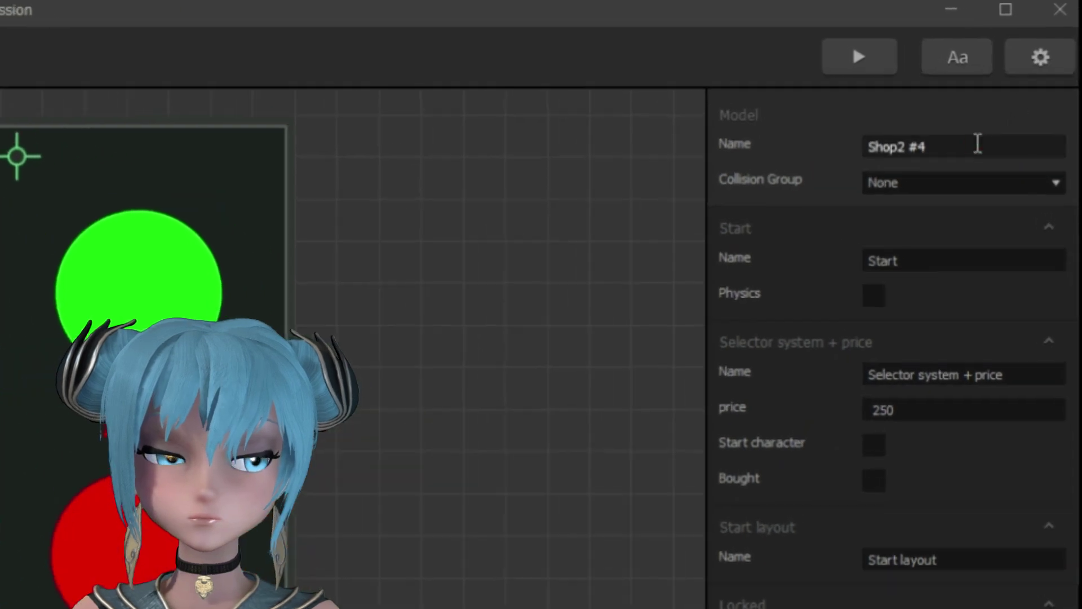
{"action": "left_click", "coordinate": [1030, 73]}
{"action": "key", "text": "BackSpace"}
{"action": "type", "text": "5"}
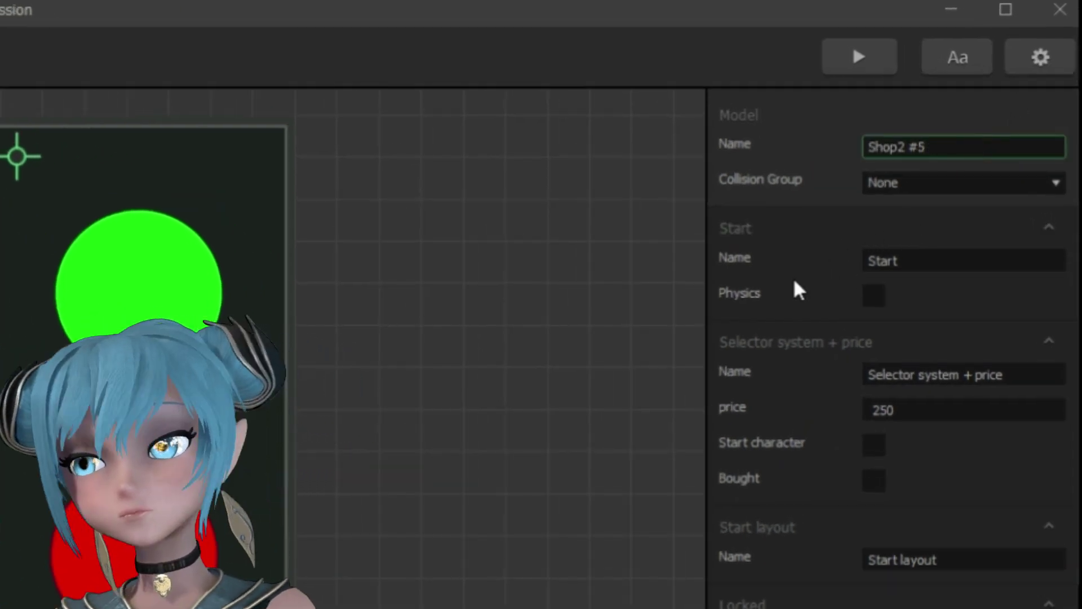
{"action": "left_click", "coordinate": [329, 382]}
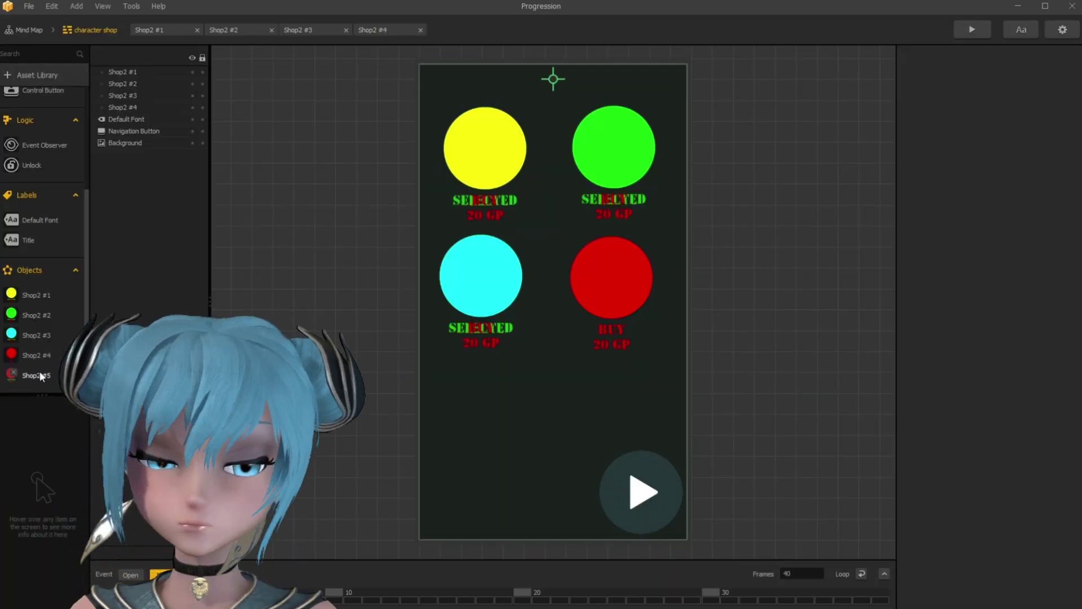
Step: Open Shop2 #5's node map and set its Selected node's animation to the selected image from the character 5 folder
{"action": "double_click", "coordinate": [39, 373]}
{"action": "left_click", "coordinate": [822, 274]}
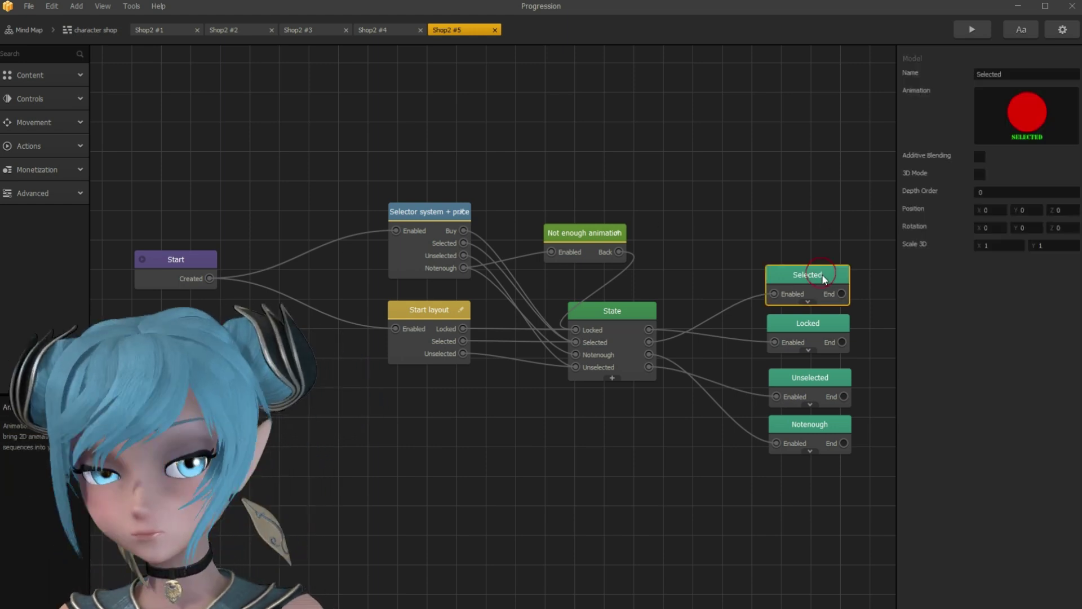
{"action": "key", "text": "alt+Tab"}
{"action": "key", "text": "alt+Left"}
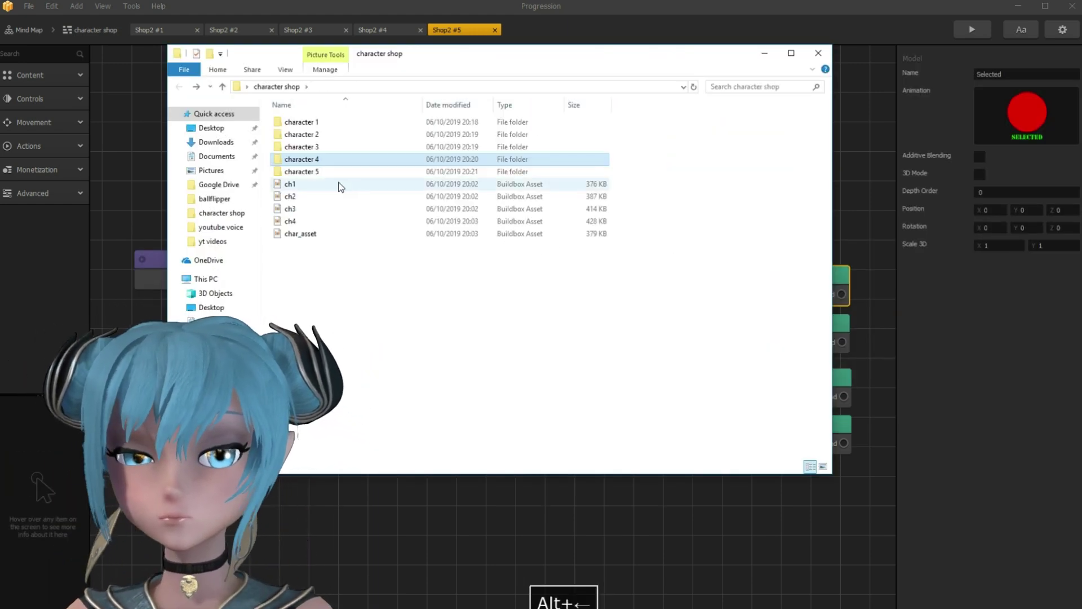
{"action": "double_click", "coordinate": [329, 173]}
{"action": "left_click_drag", "start_coordinate": [723, 173], "coordinate": [993, 130]}
{"action": "left_click", "coordinate": [976, 326]}
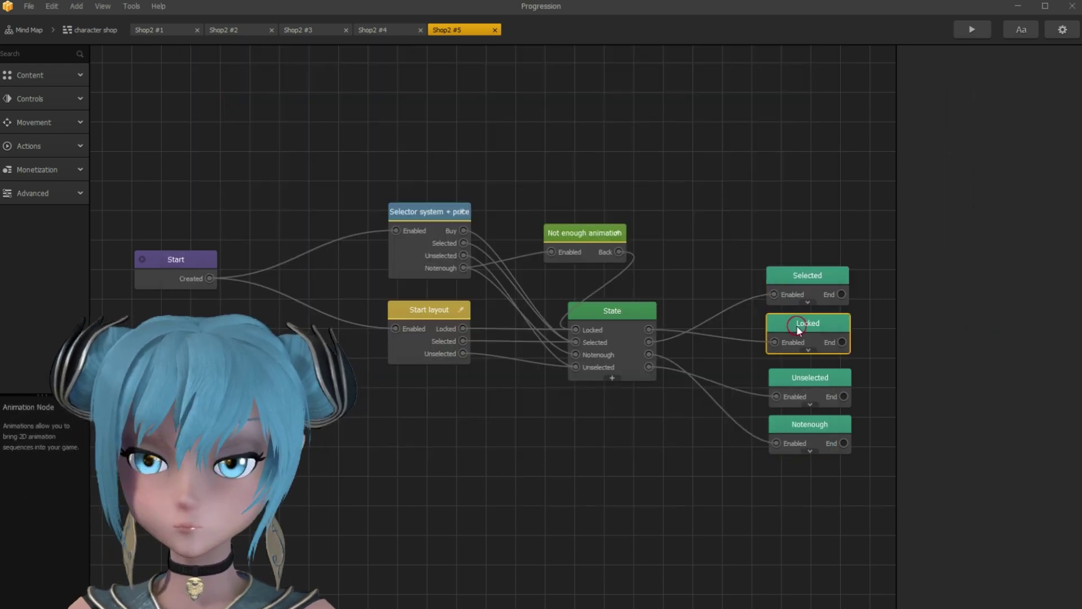
Step: Set Shop2 #5's Locked animation to the character 5 buy image and its Unselected animation to the select image
{"action": "left_click", "coordinate": [797, 323]}
{"action": "key", "text": "alt+Tab"}
{"action": "left_click_drag", "start_coordinate": [353, 165], "coordinate": [1009, 129]}
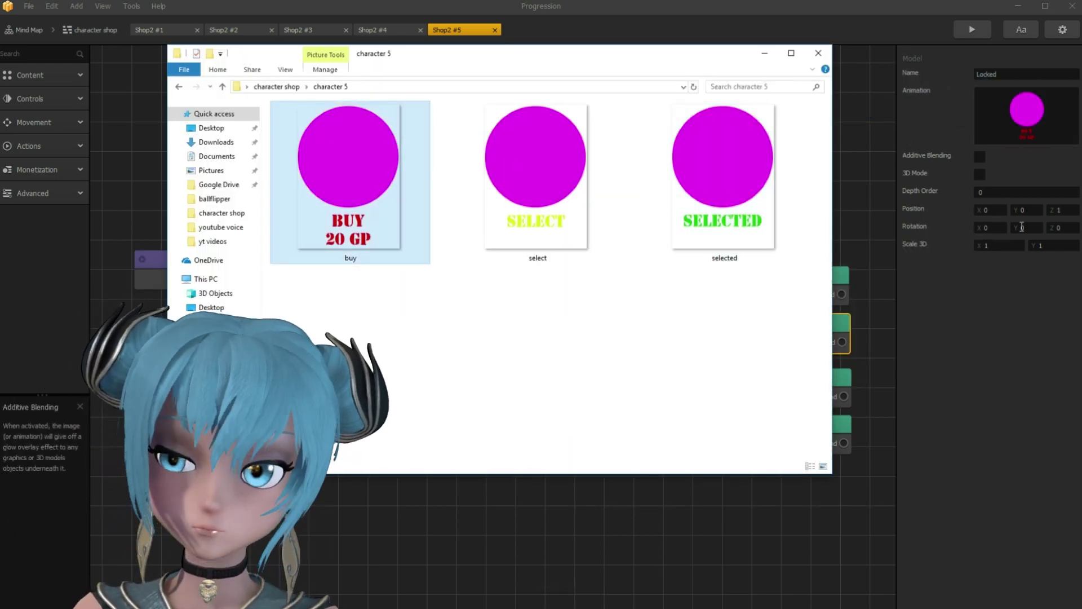
{"action": "left_click", "coordinate": [984, 348]}
{"action": "left_click", "coordinate": [826, 381]}
{"action": "key", "text": "alt+Tab"}
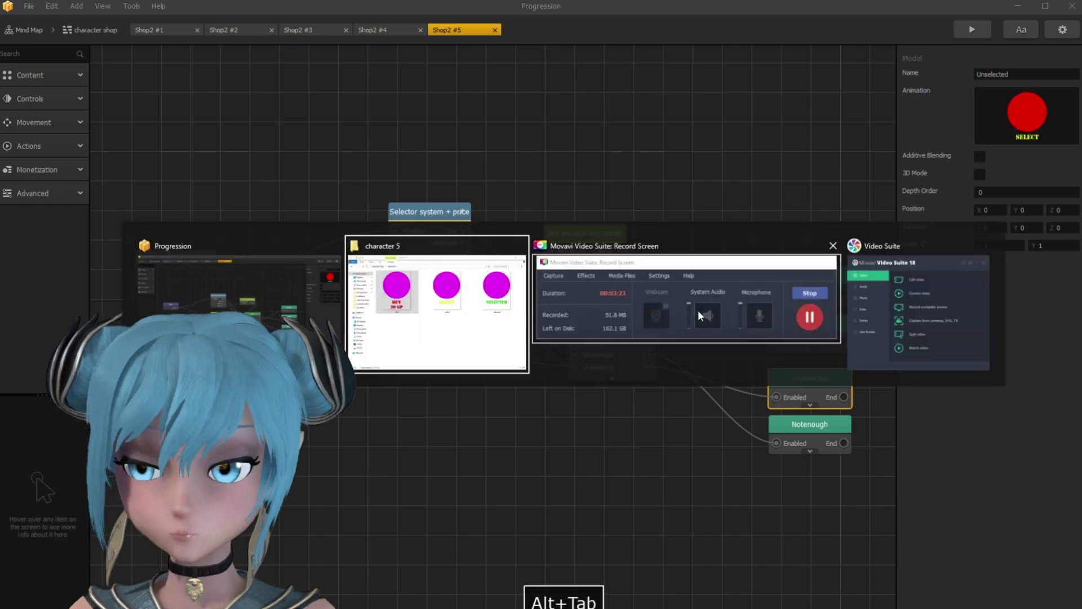
{"action": "left_click_drag", "start_coordinate": [523, 192], "coordinate": [1007, 129]}
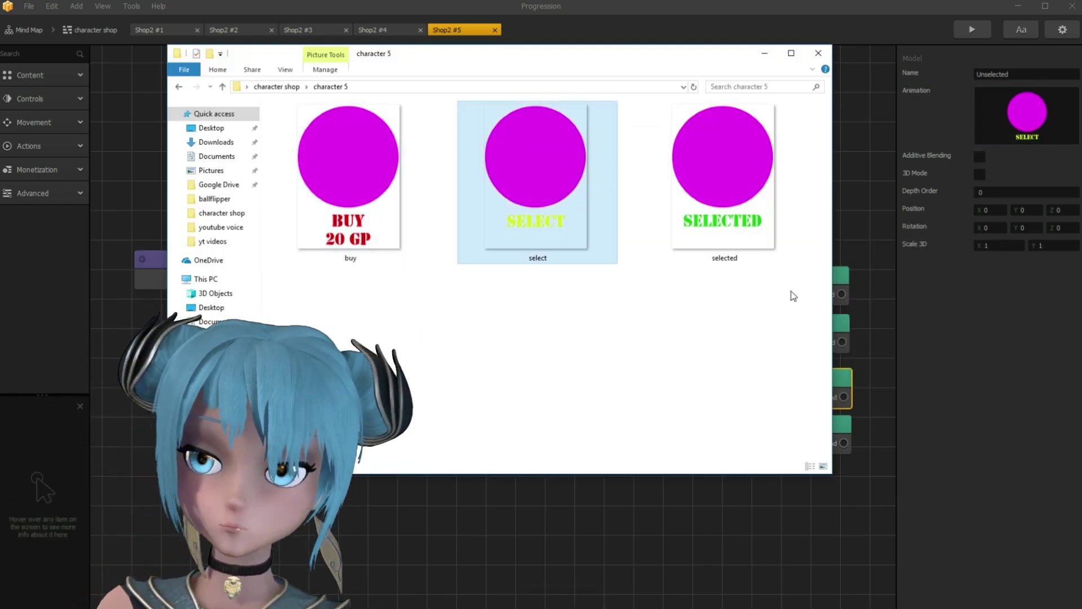
{"action": "left_click", "coordinate": [950, 370]}
Step: Set Shop2 #5's Notenough node animation to the buy image from the character 5 folder
{"action": "left_click", "coordinate": [822, 417]}
{"action": "key", "text": "alt+Tab"}
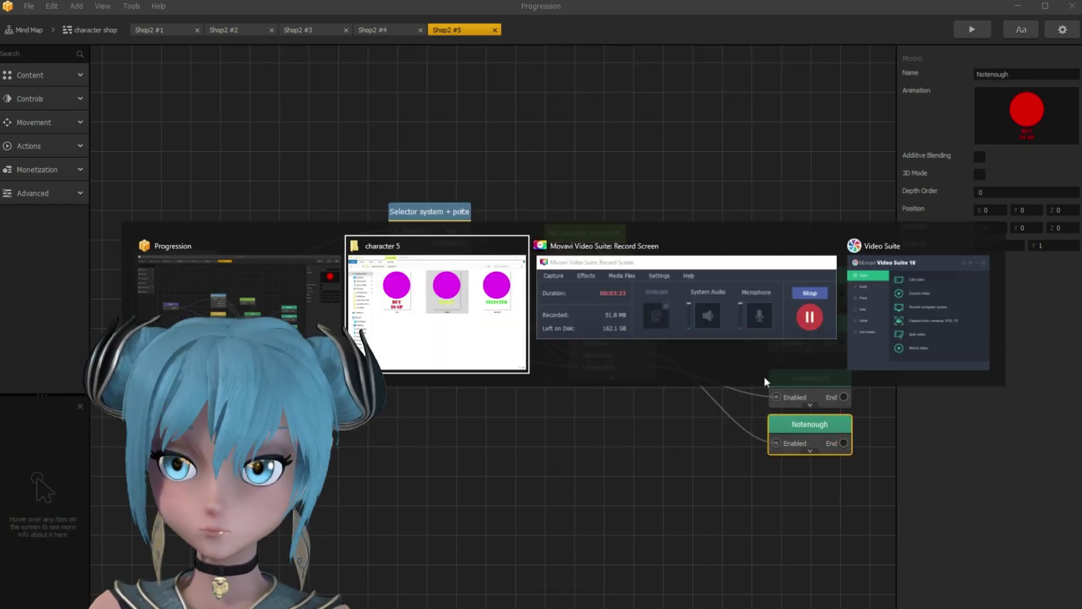
{"action": "left_click_drag", "start_coordinate": [387, 207], "coordinate": [1015, 118]}
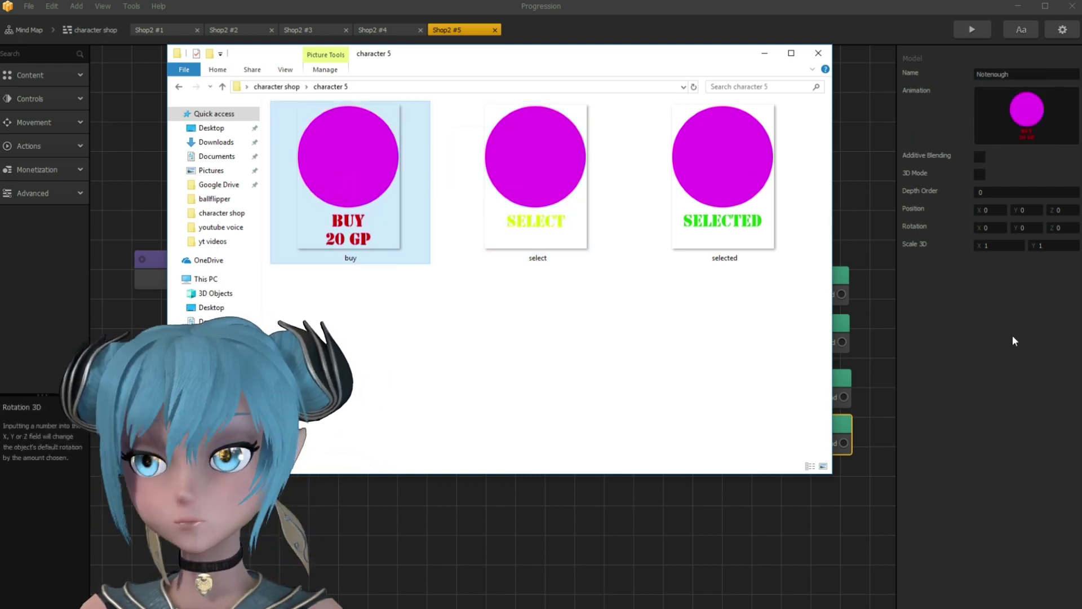
{"action": "left_click", "coordinate": [981, 390]}
Step: Place Shop2 #5 below Shop2 #3 on the character shop screen at about X 150, Y 276, and move the play button beside it
{"action": "left_click", "coordinate": [90, 30]}
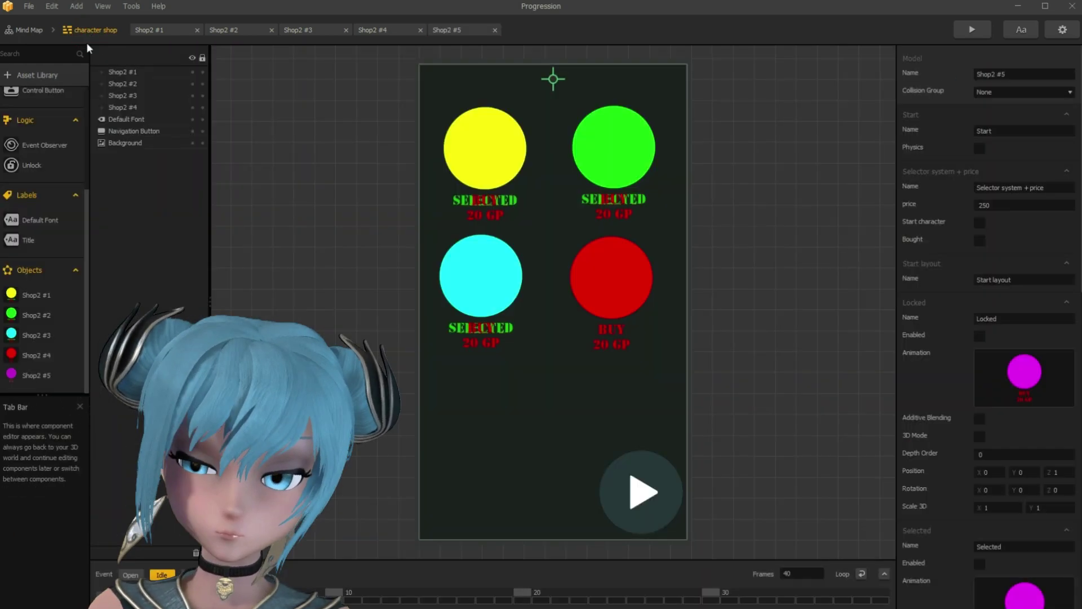
{"action": "left_click_drag", "start_coordinate": [39, 369], "coordinate": [491, 431]}
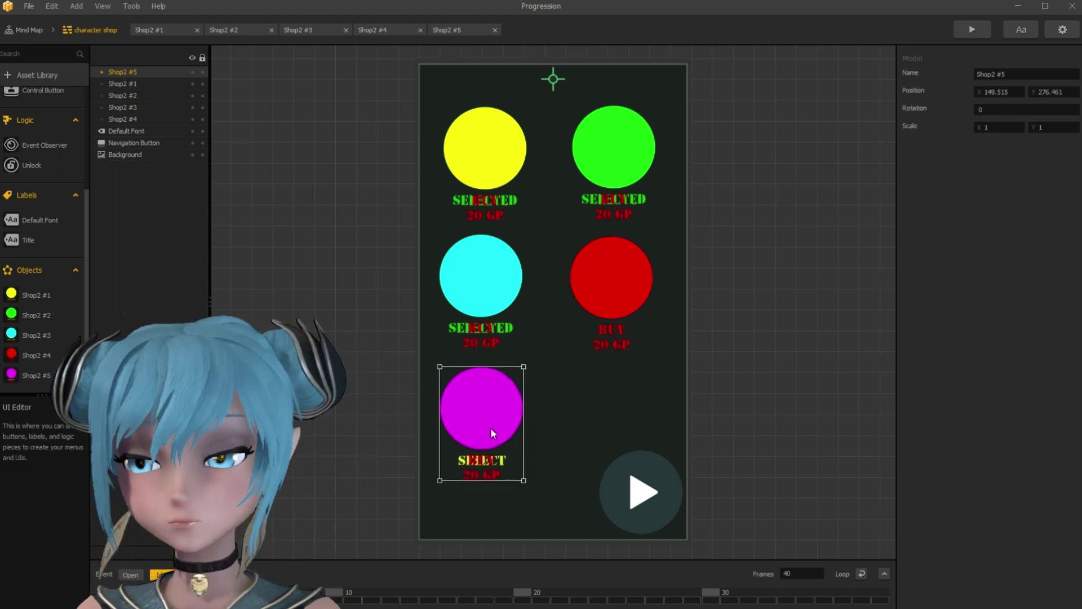
{"action": "left_click_drag", "start_coordinate": [651, 495], "coordinate": [626, 430]}
{"action": "left_click", "coordinate": [774, 376]}
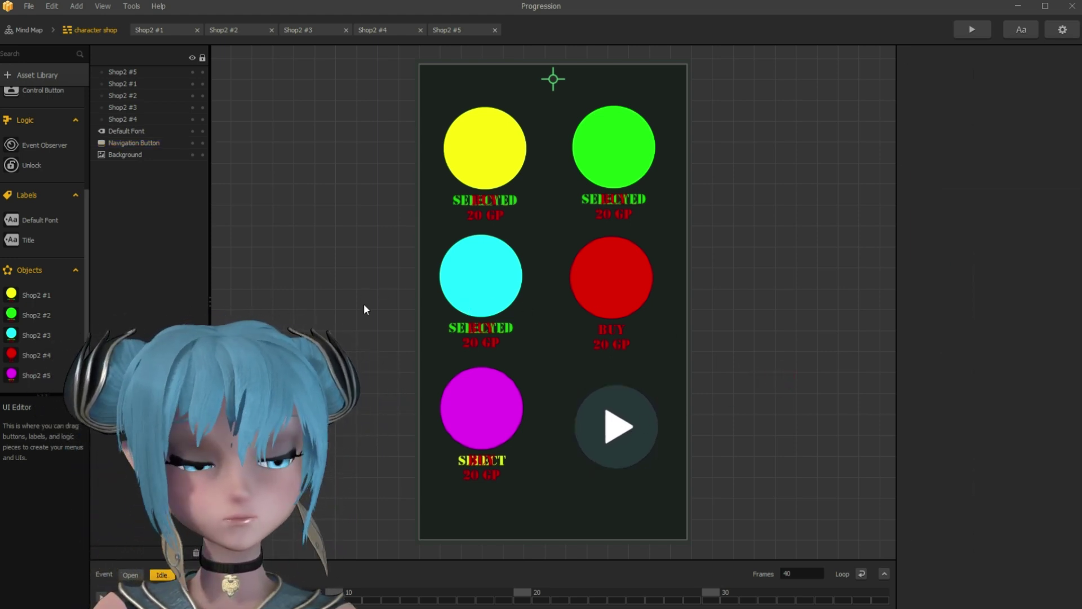
Step: Open the script of Shop2 #1's Selector system + price node and widen the code editor
{"action": "left_click", "coordinate": [150, 31]}
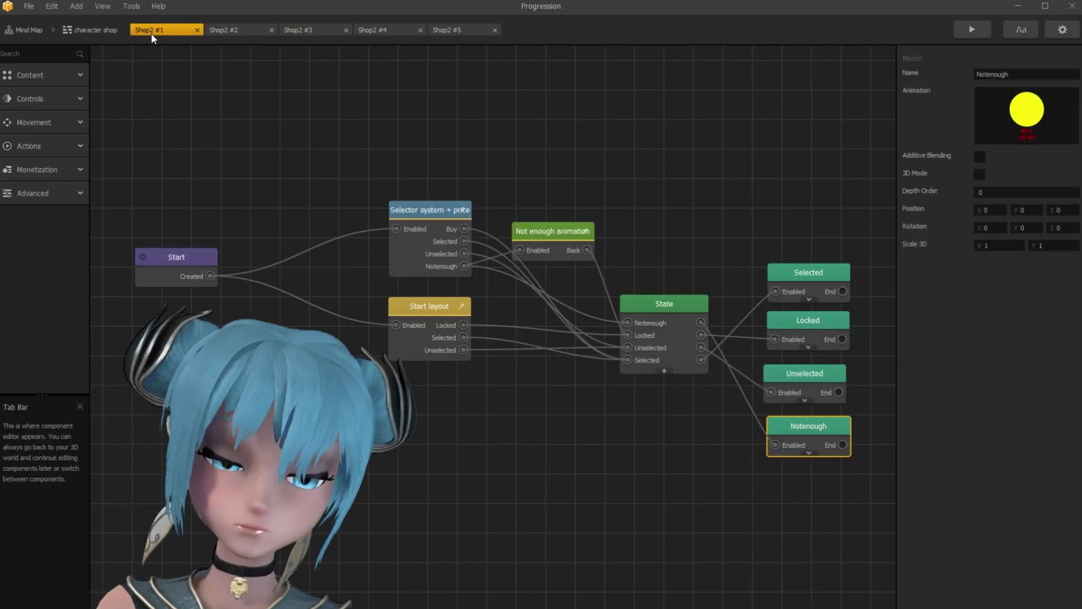
{"action": "left_click", "coordinate": [458, 210]}
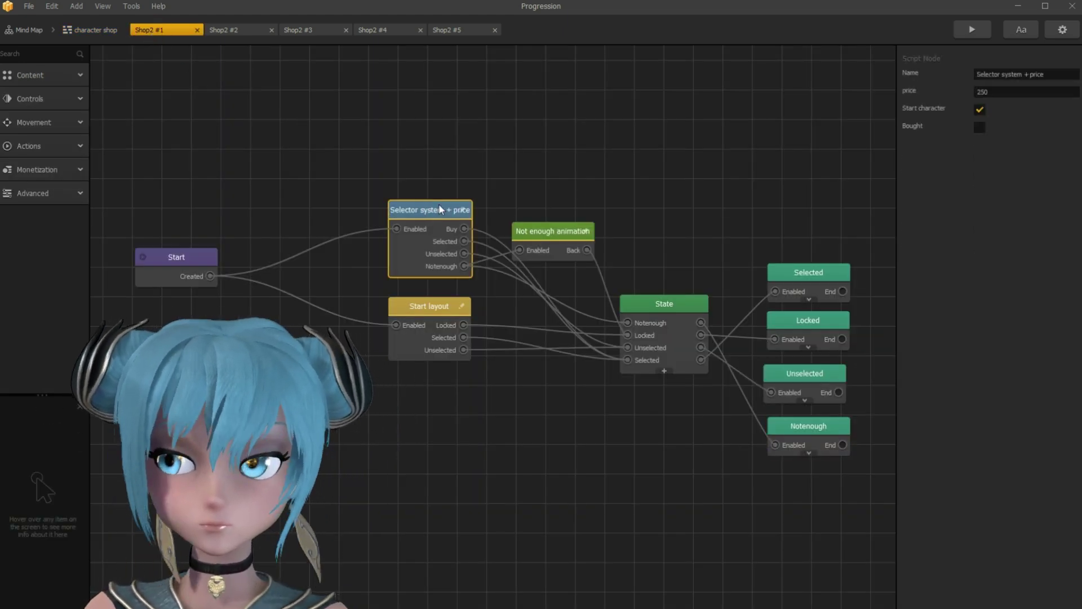
{"action": "left_click", "coordinate": [460, 210]}
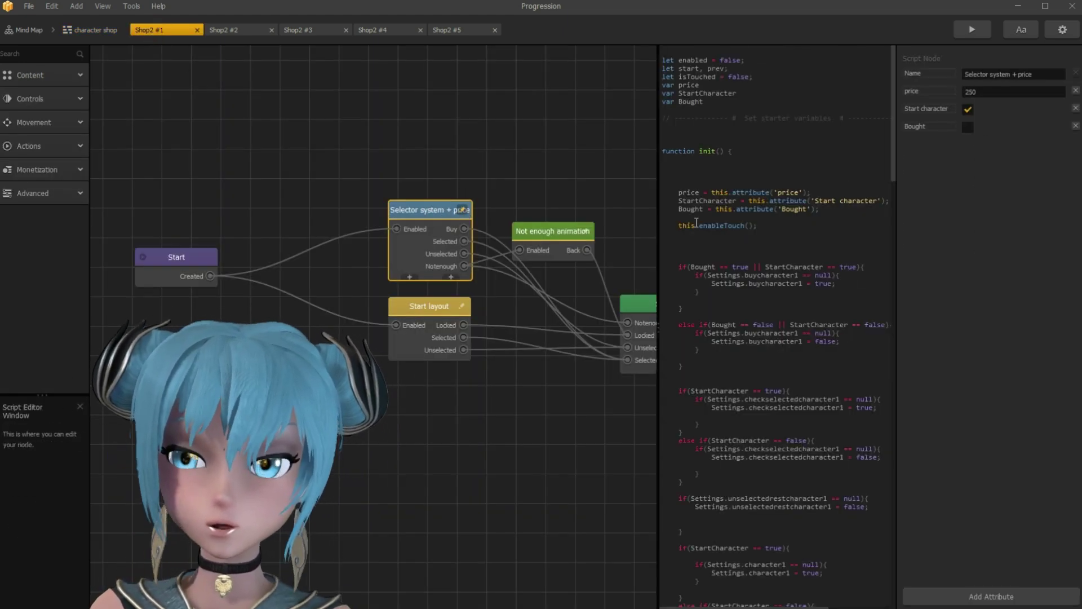
{"action": "left_click_drag", "start_coordinate": [659, 216], "coordinate": [483, 219]}
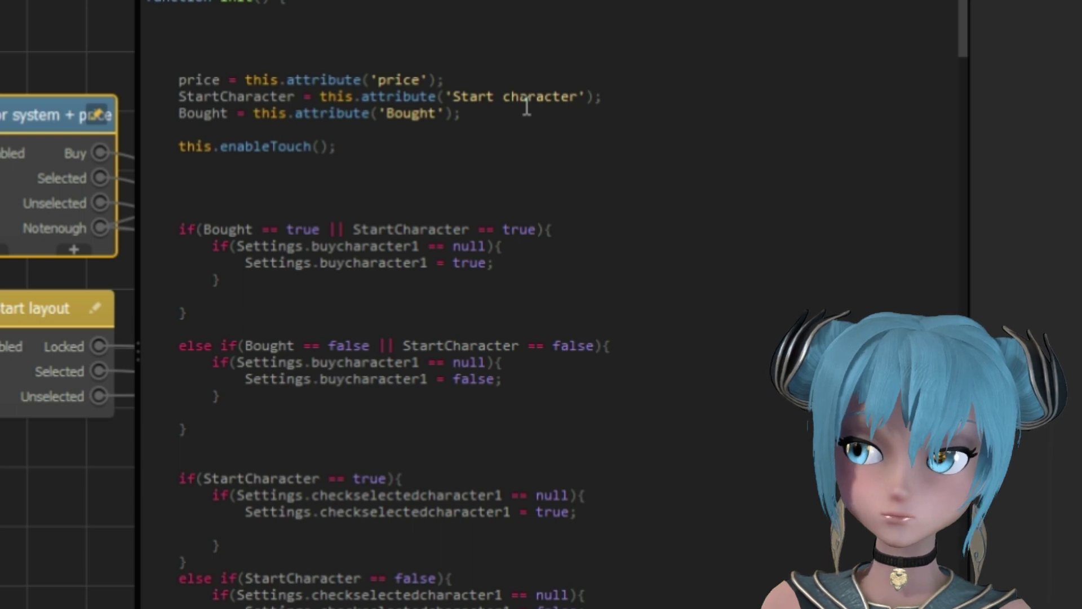
Step: Read through the script from the init function's starter variables to the "Unslected rest" condition in the update function
{"action": "scroll", "coordinate": [471, 149], "scroll_direction": "down", "scroll_amount": 1}
{"action": "scroll", "coordinate": [468, 165], "scroll_direction": "down", "scroll_amount": 2}
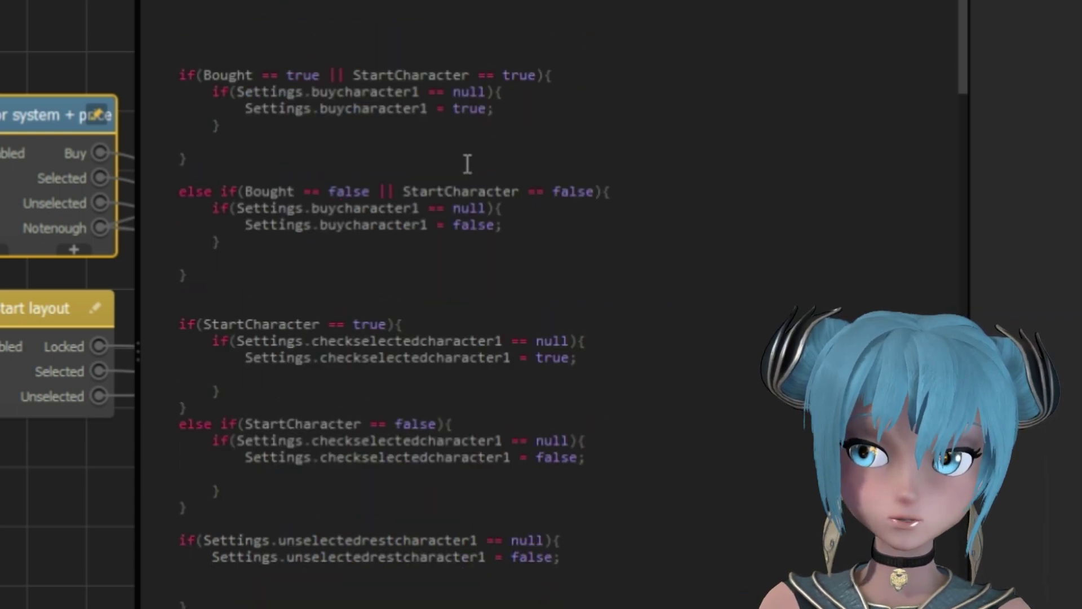
{"action": "scroll", "coordinate": [478, 231], "scroll_direction": "down", "scroll_amount": 6}
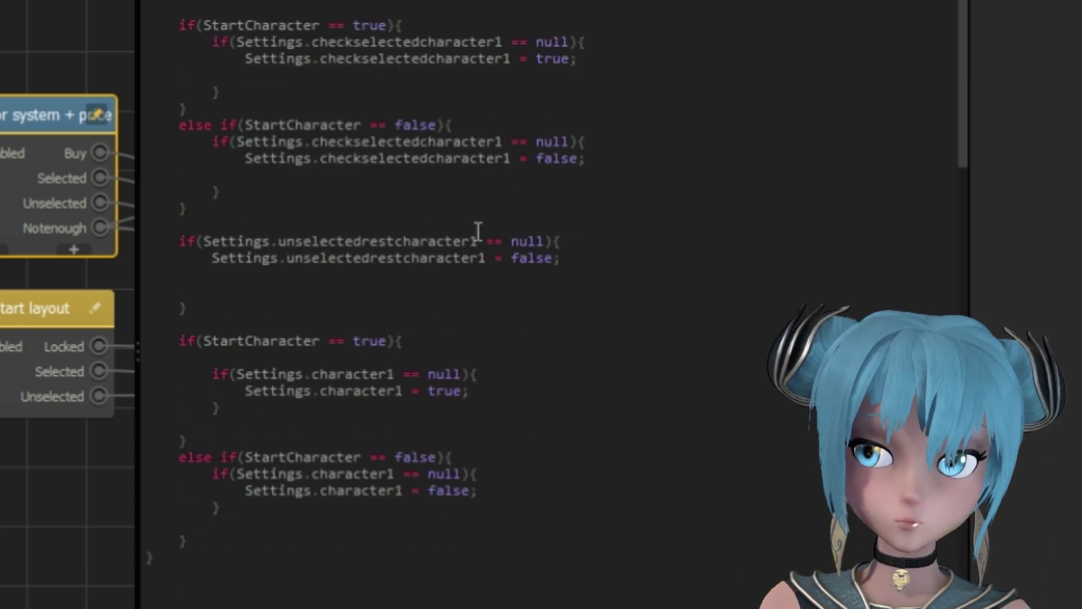
{"action": "scroll", "coordinate": [477, 231], "scroll_direction": "down", "scroll_amount": 2}
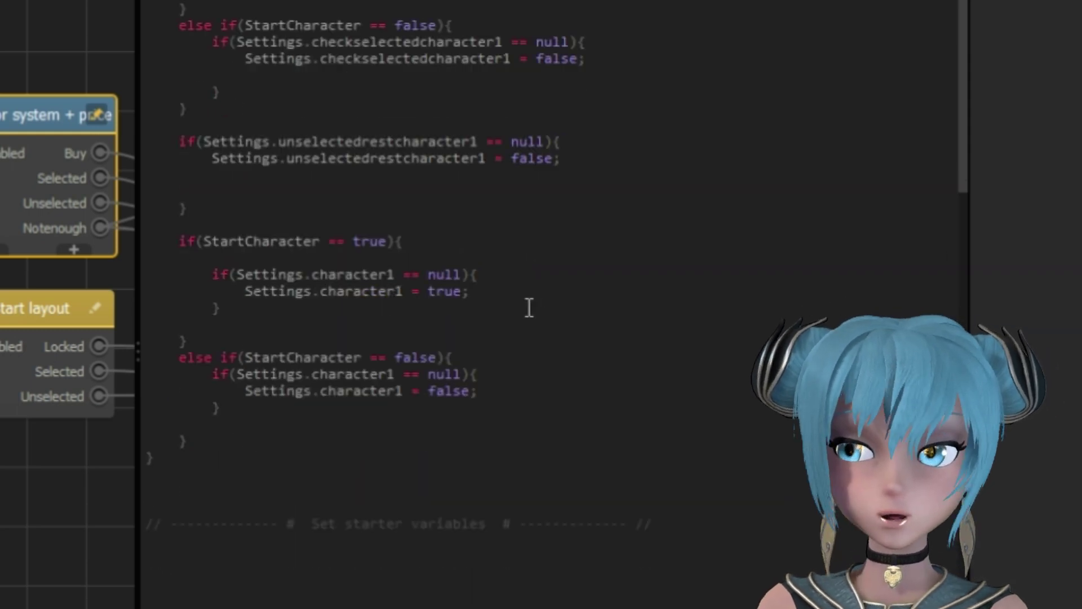
{"action": "scroll", "coordinate": [507, 356], "scroll_direction": "down", "scroll_amount": 11}
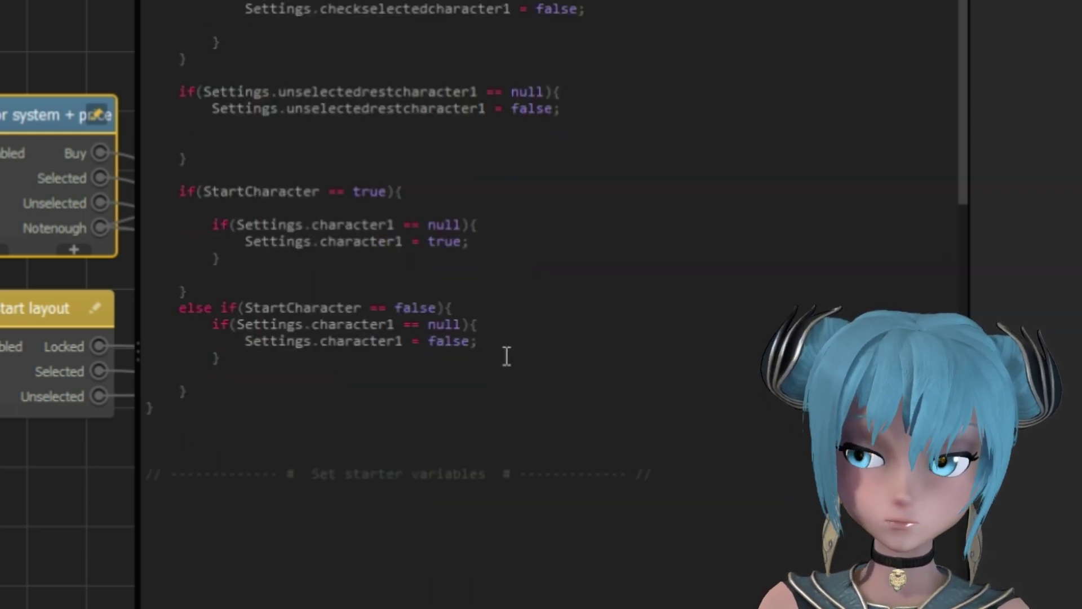
{"action": "scroll", "coordinate": [451, 286], "scroll_direction": "down", "scroll_amount": 1}
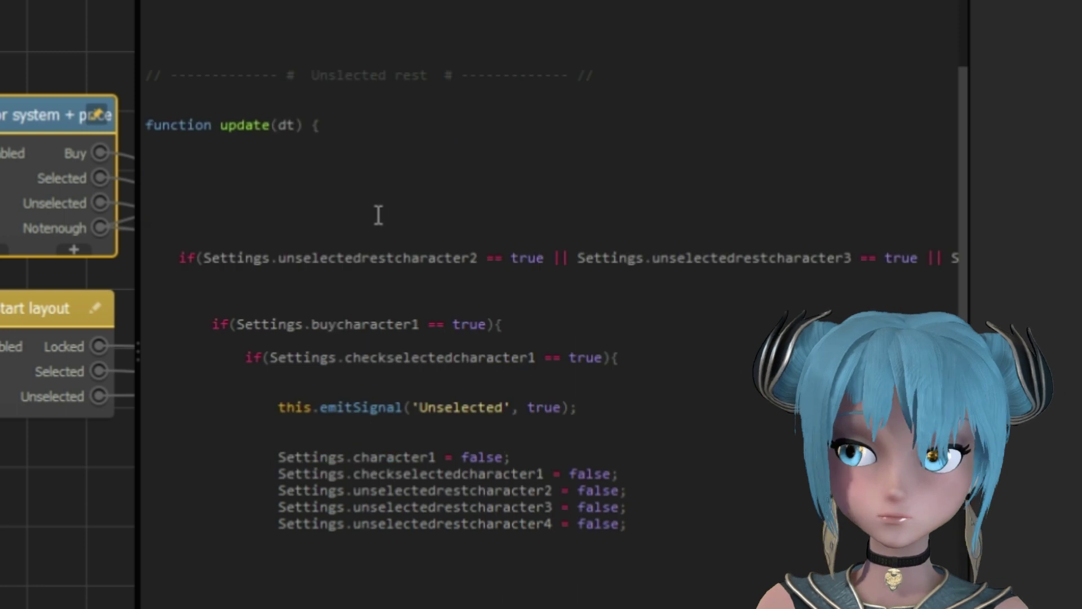
{"action": "scroll", "coordinate": [282, 239], "scroll_direction": "down", "scroll_amount": 1}
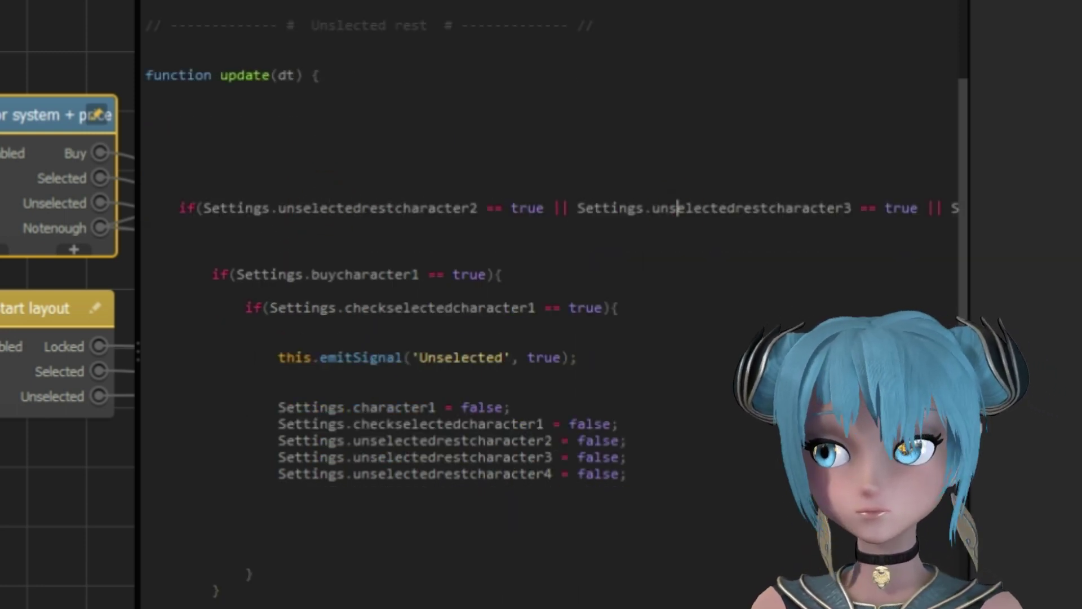
{"action": "scroll", "coordinate": [550, 309], "scroll_direction": "right", "scroll_amount": 8}
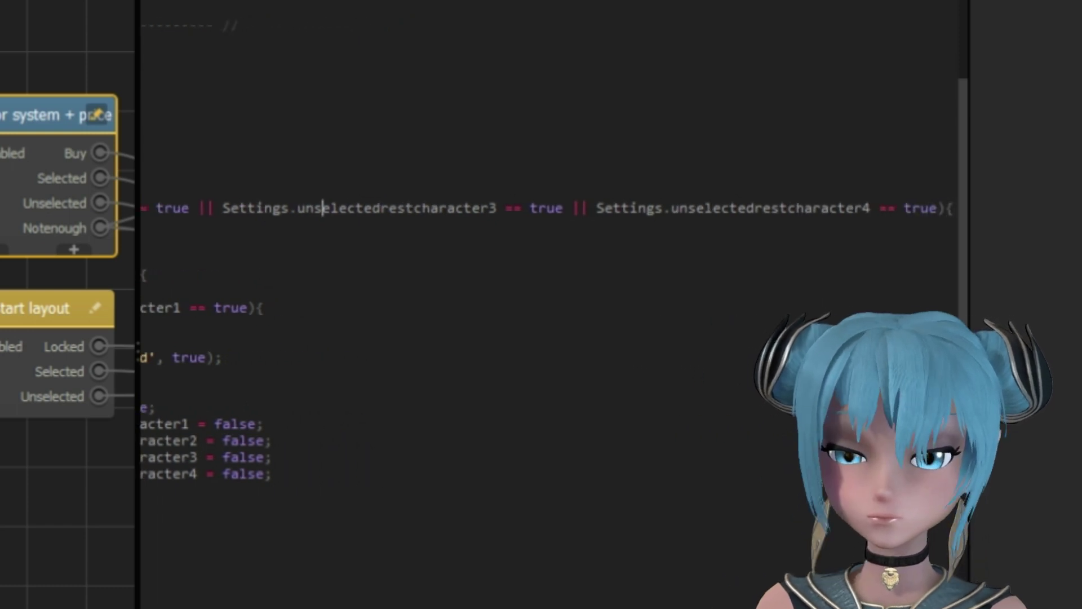
{"action": "scroll", "coordinate": [550, 309], "scroll_direction": "left", "scroll_amount": 8}
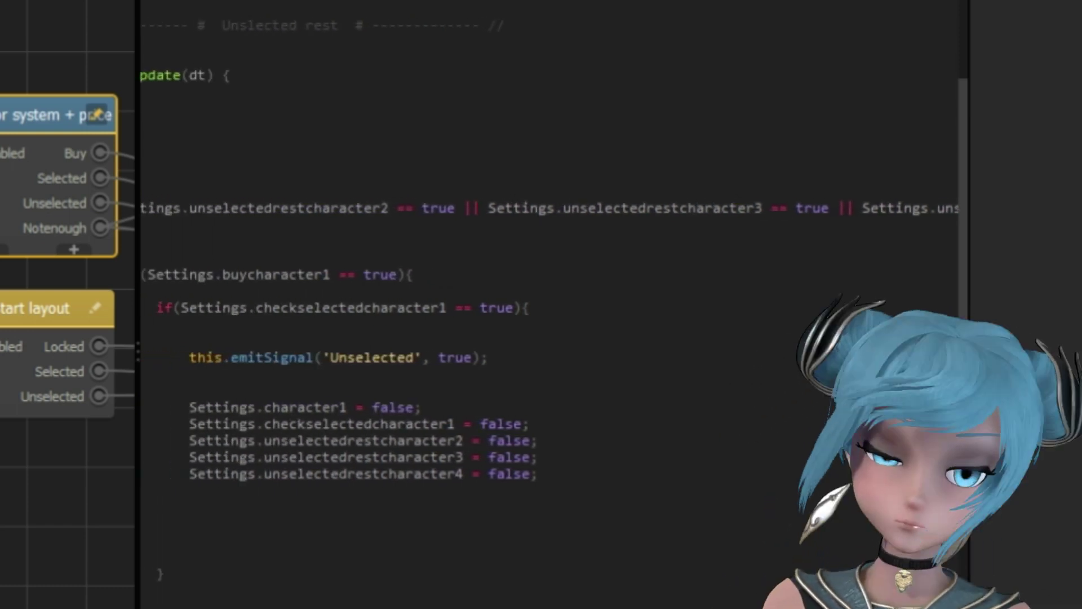
Step: Extend the update function's first if condition with a copy of its last clause, changed to "|| Settings.unselectedrestcharacter5 == true"
{"action": "scroll", "coordinate": [551, 310], "scroll_direction": "right", "scroll_amount": 8}
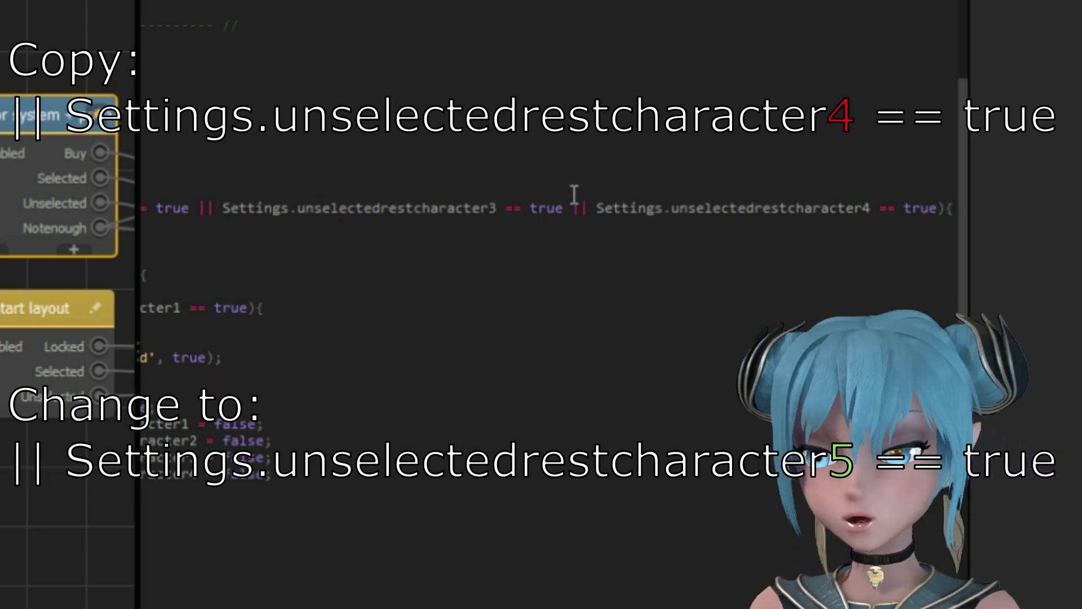
{"action": "left_click_drag", "start_coordinate": [744, 198], "coordinate": [888, 215]}
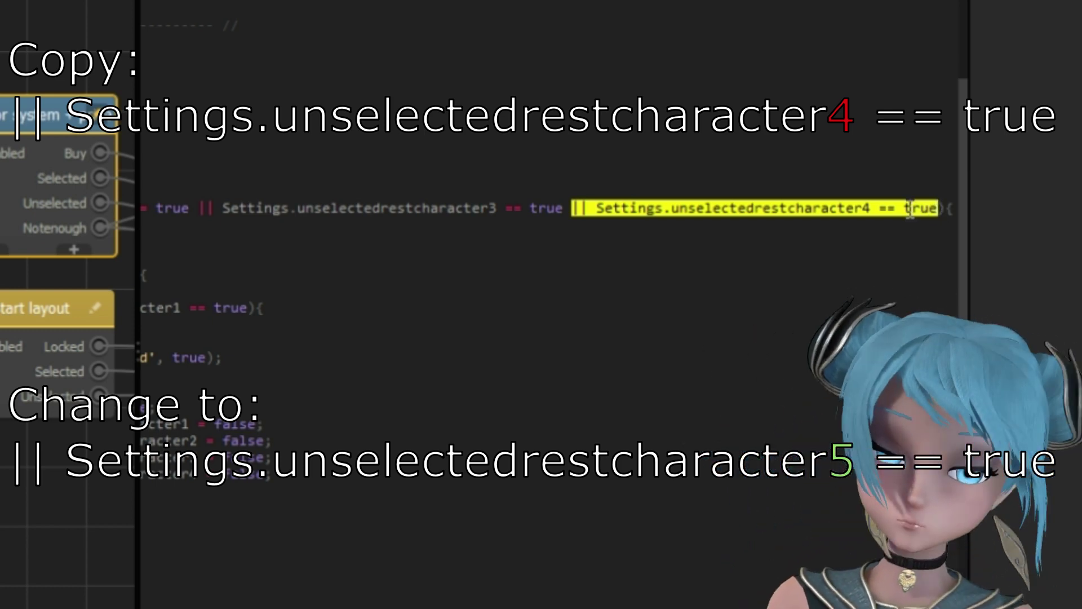
{"action": "left_click", "coordinate": [939, 214]}
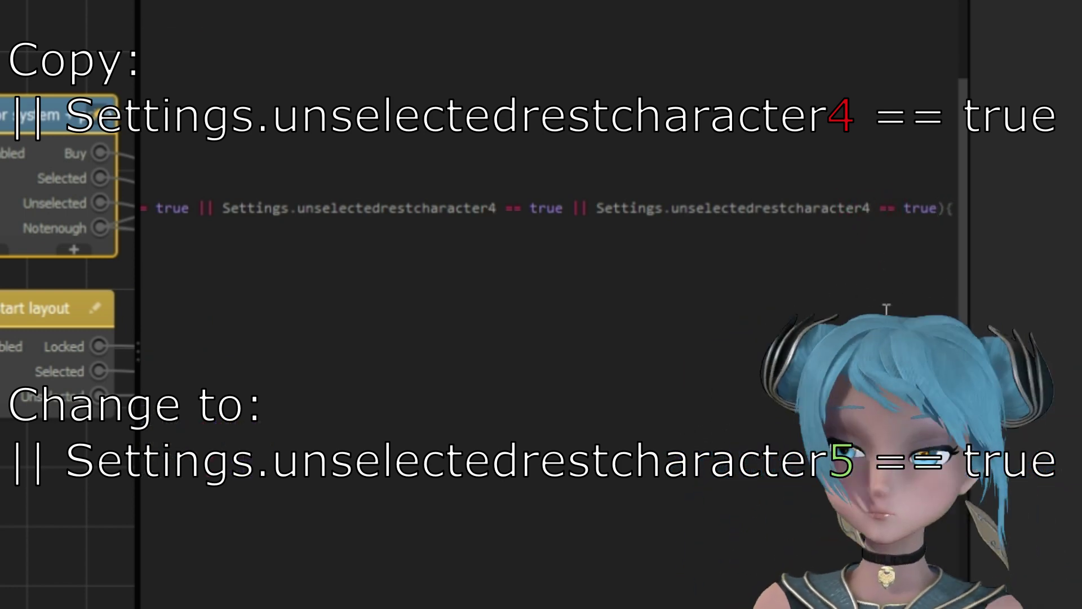
{"action": "key", "text": "BackSpace"}
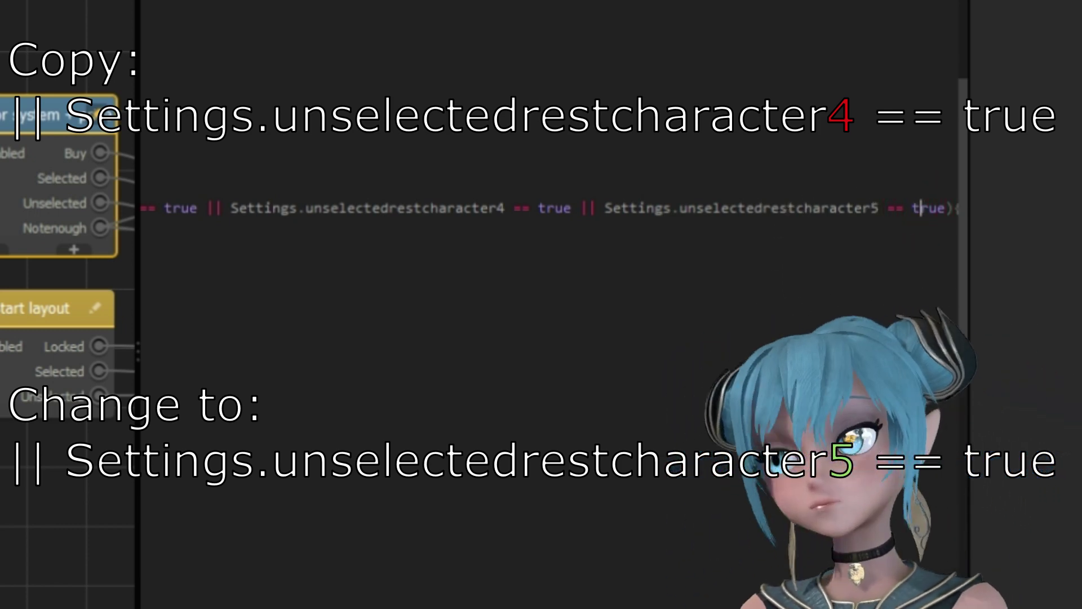
Step: Add the line "Settings.unselectedrestcharacter5 = false;" below the matching character4 line in the update function's buycharacter1 block
{"action": "scroll", "coordinate": [920, 208], "scroll_direction": "left", "scroll_amount": 8}
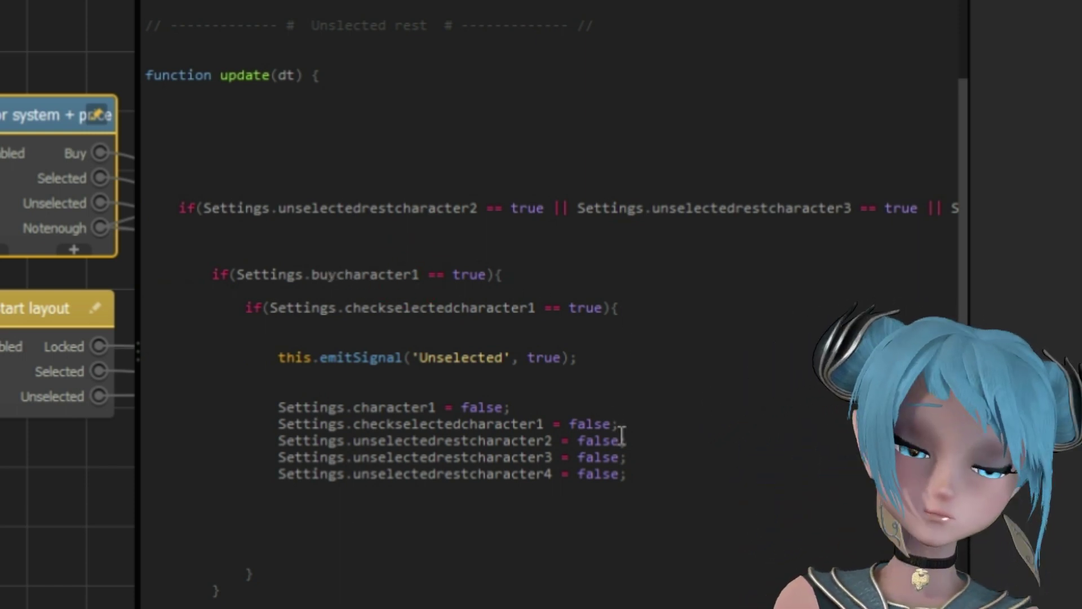
{"action": "left_click_drag", "start_coordinate": [628, 474], "coordinate": [273, 475]}
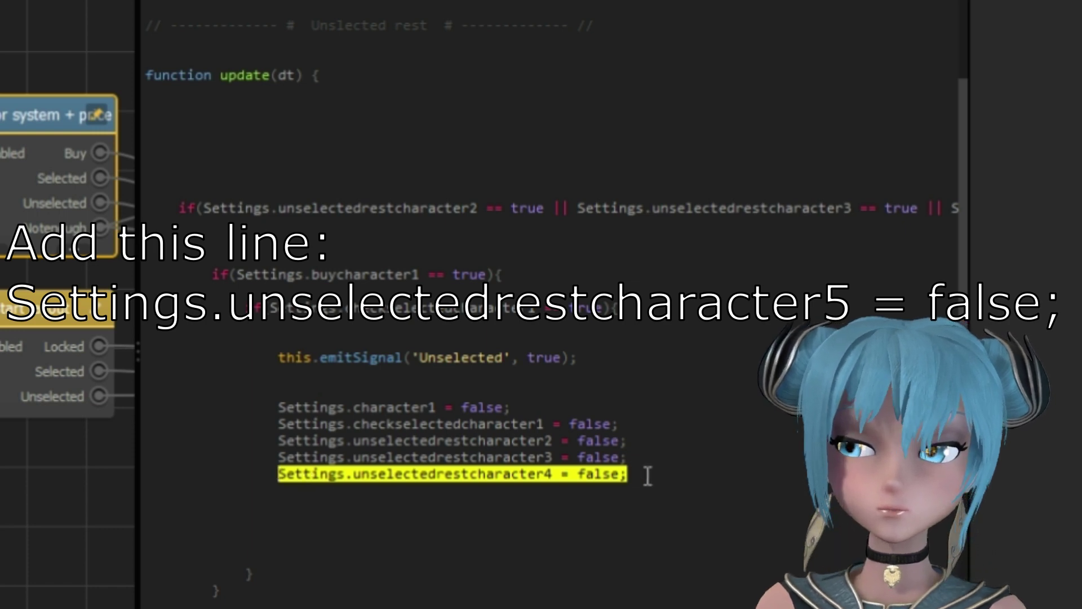
{"action": "left_click", "coordinate": [648, 477]}
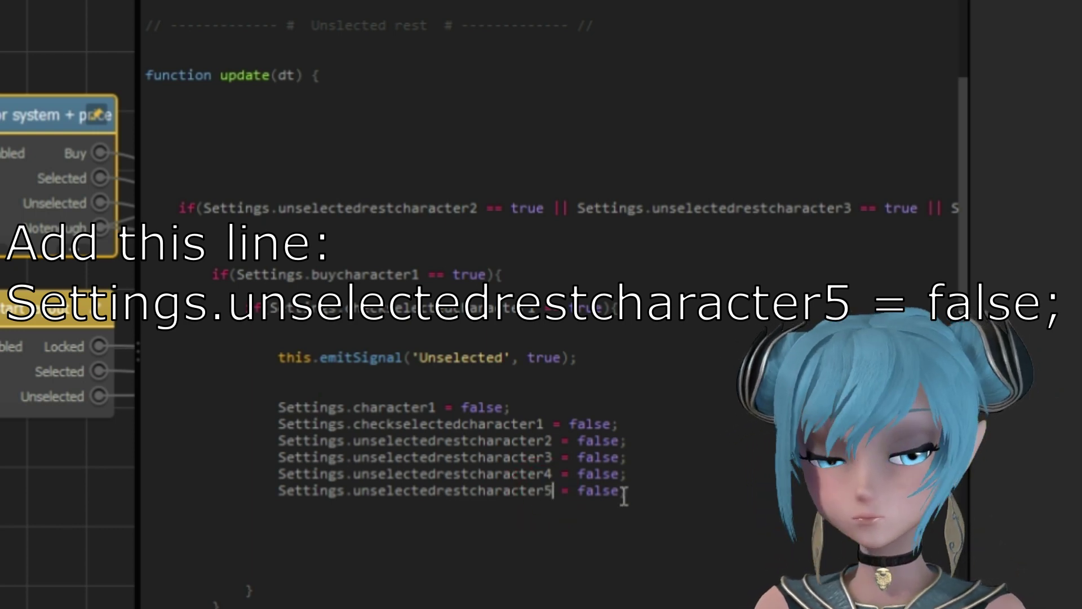
{"action": "scroll", "coordinate": [598, 519], "scroll_direction": "down", "scroll_amount": 6}
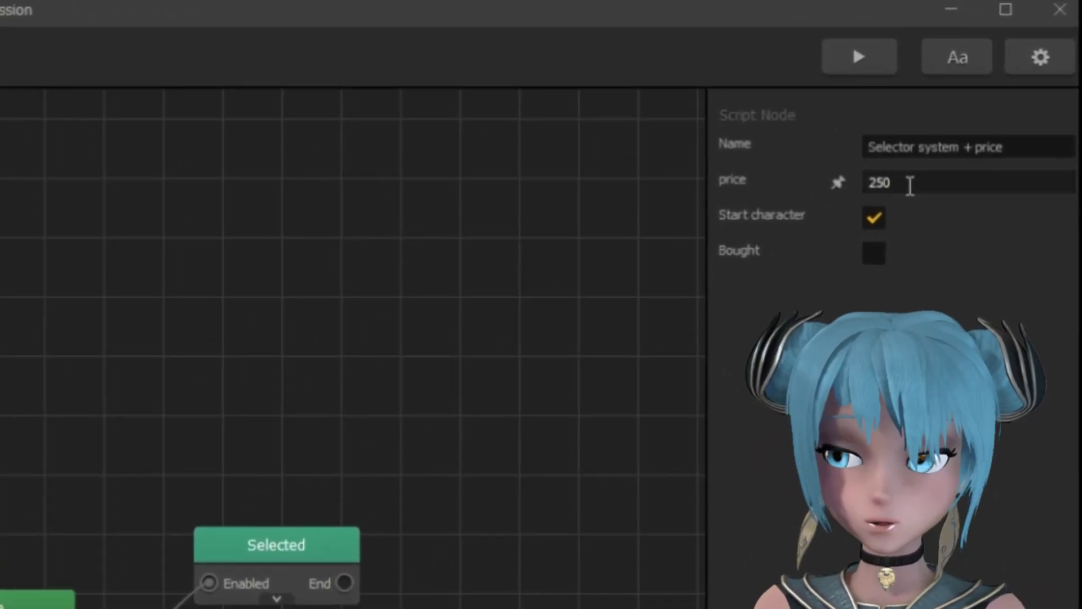
Step: Set the price of Shop2 #1's Selector system + price node to 20, and inspect the Selected and State nodes
{"action": "left_click_drag", "start_coordinate": [910, 185], "coordinate": [742, 194]}
{"action": "type", "text": "20"}
{"action": "key", "text": "Return"}
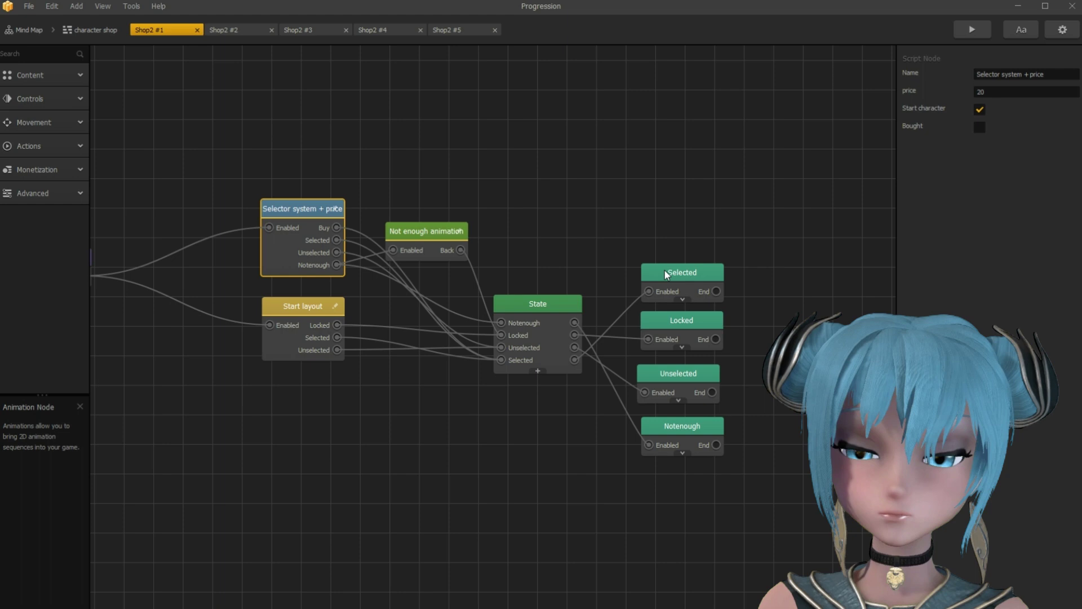
{"action": "left_click", "coordinate": [666, 272]}
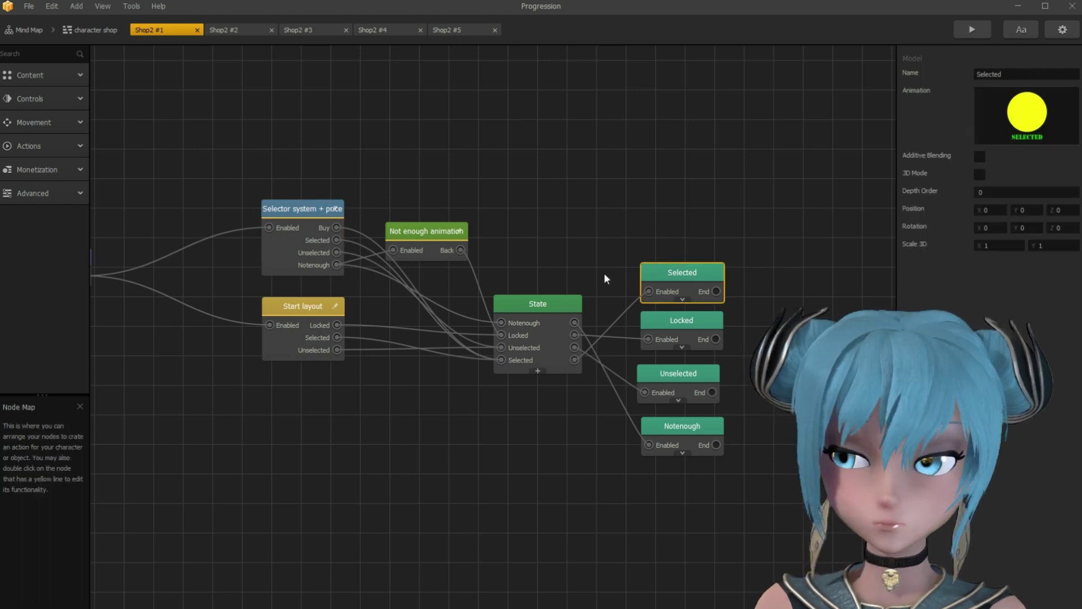
{"action": "left_click", "coordinate": [554, 304]}
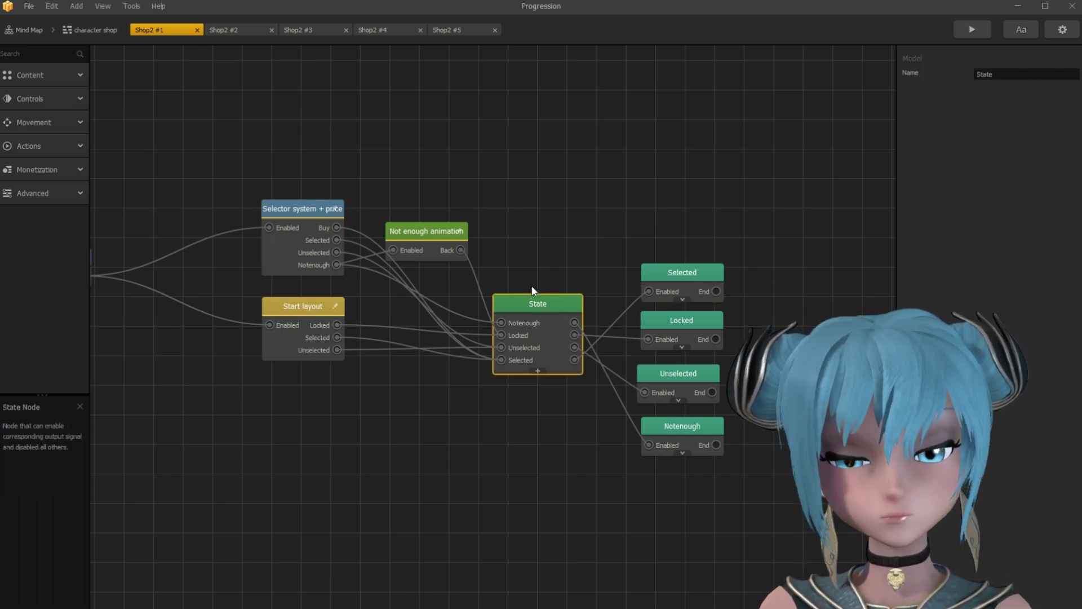
Step: Switch to Shop2 #2's node map and open the price of its Selector system + price node for editing
{"action": "left_click", "coordinate": [232, 29]}
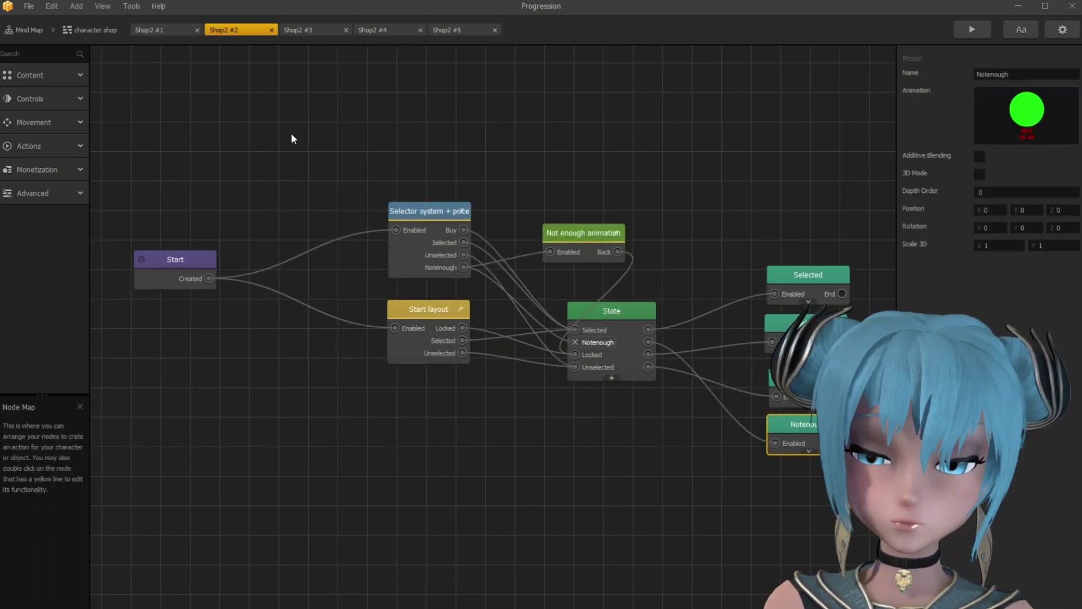
{"action": "left_click", "coordinate": [437, 220]}
{"action": "left_click", "coordinate": [1035, 94]}
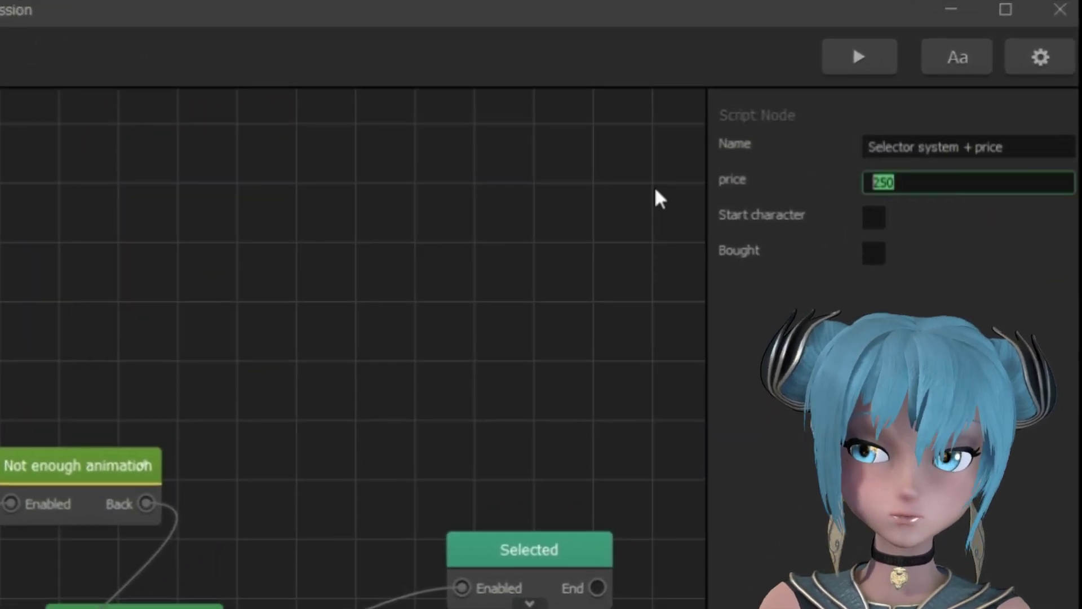